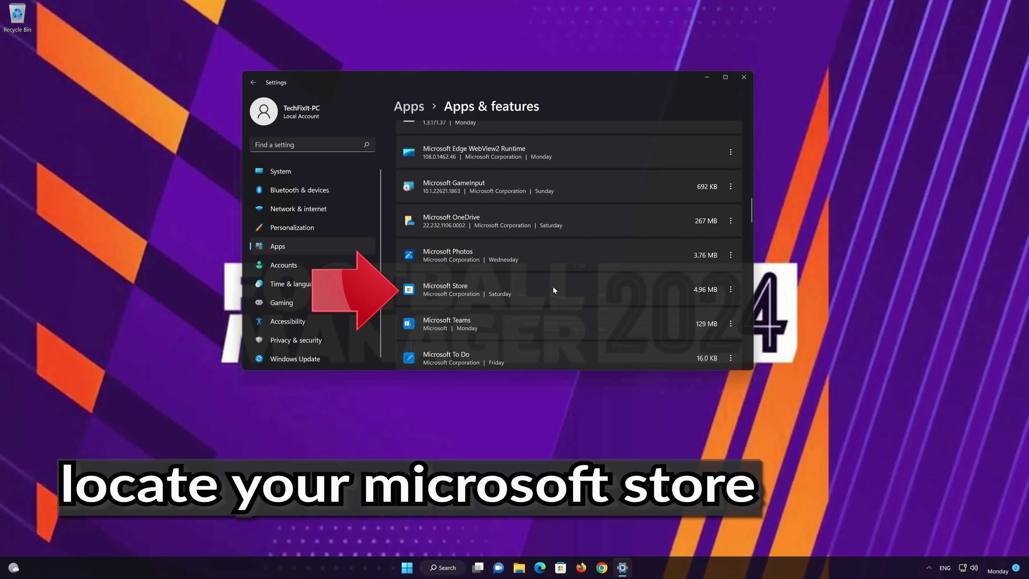
Step: Repair the Microsoft Store app from its advanced options, then reset it and confirm deleting its data
{"action": "left_click", "coordinate": [731, 288]}
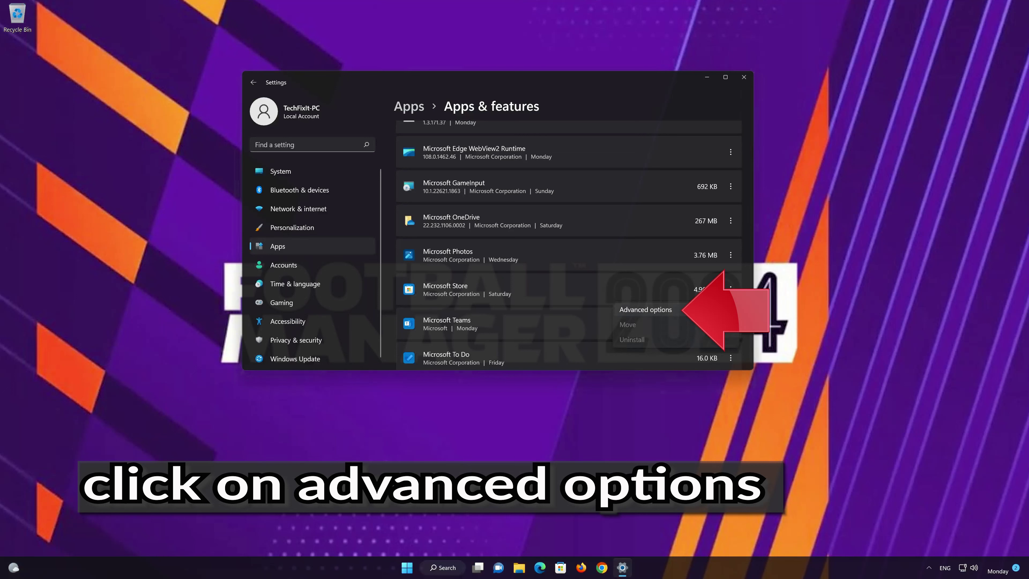
{"action": "left_click", "coordinate": [683, 306]}
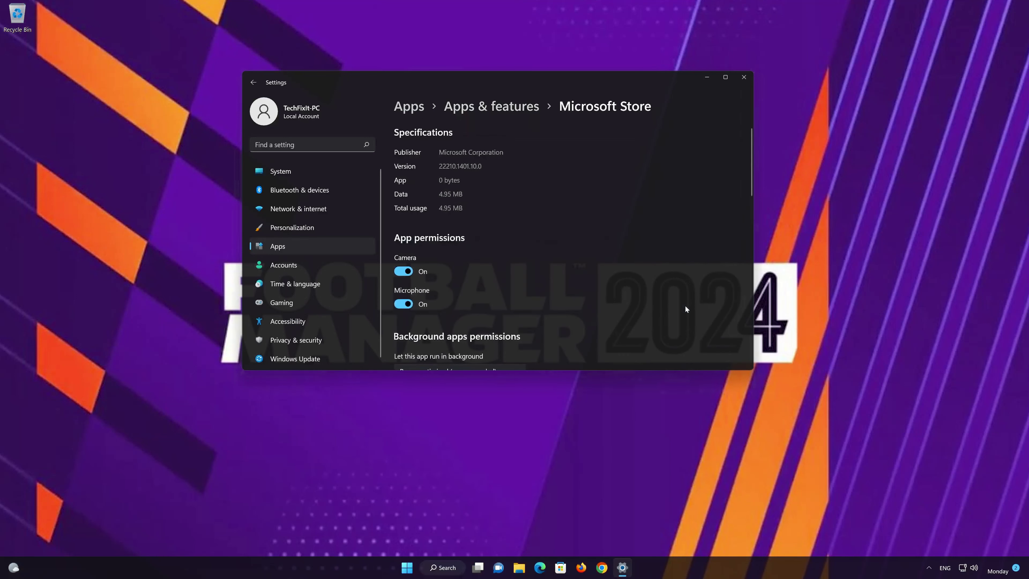
{"action": "scroll", "coordinate": [663, 298], "scroll_direction": "down", "scroll_amount": 1}
{"action": "scroll", "coordinate": [663, 299], "scroll_direction": "down", "scroll_amount": 10}
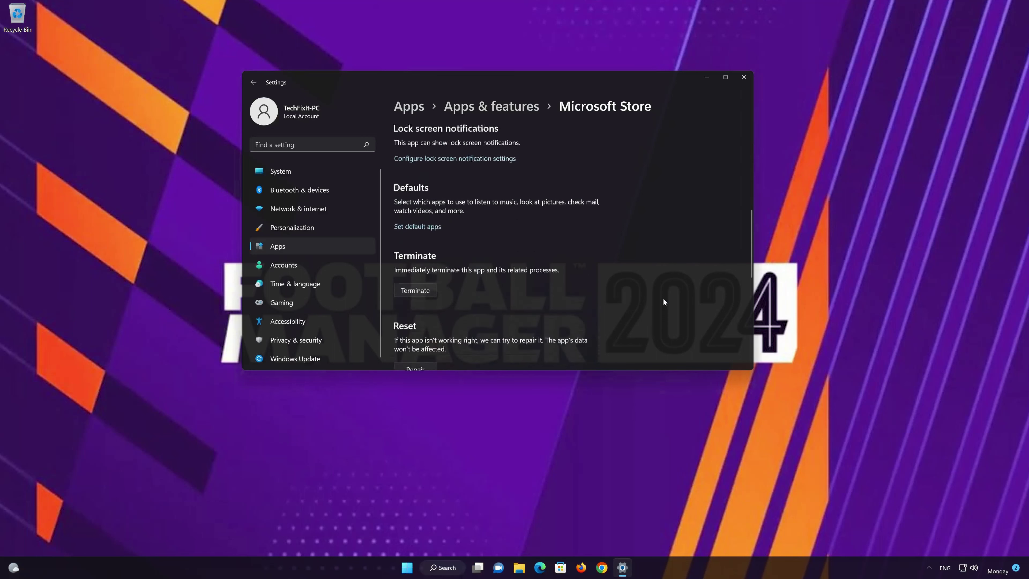
{"action": "scroll", "coordinate": [663, 298], "scroll_direction": "down", "scroll_amount": 3}
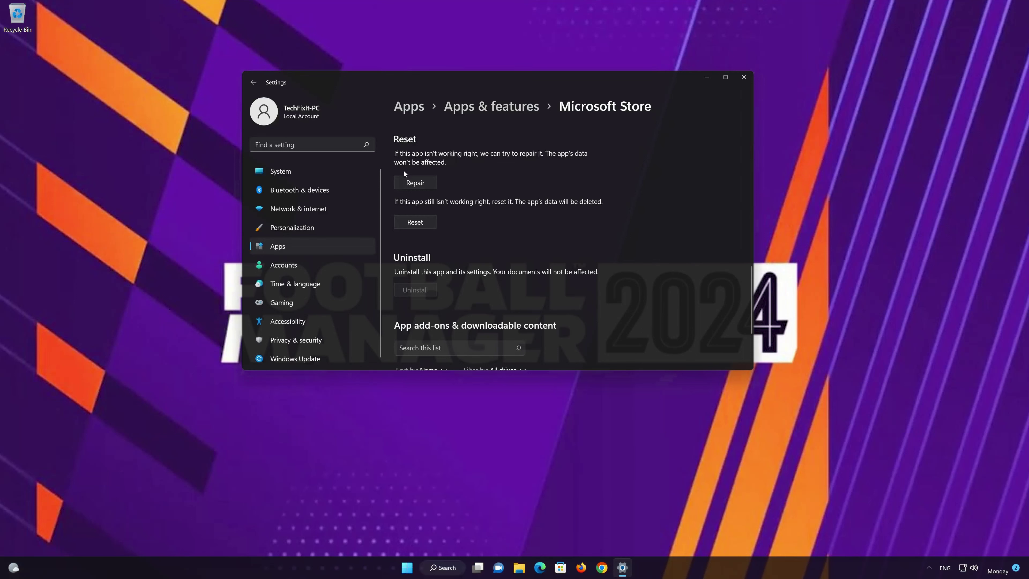
{"action": "left_click", "coordinate": [426, 183]}
{"action": "left_click", "coordinate": [409, 224]}
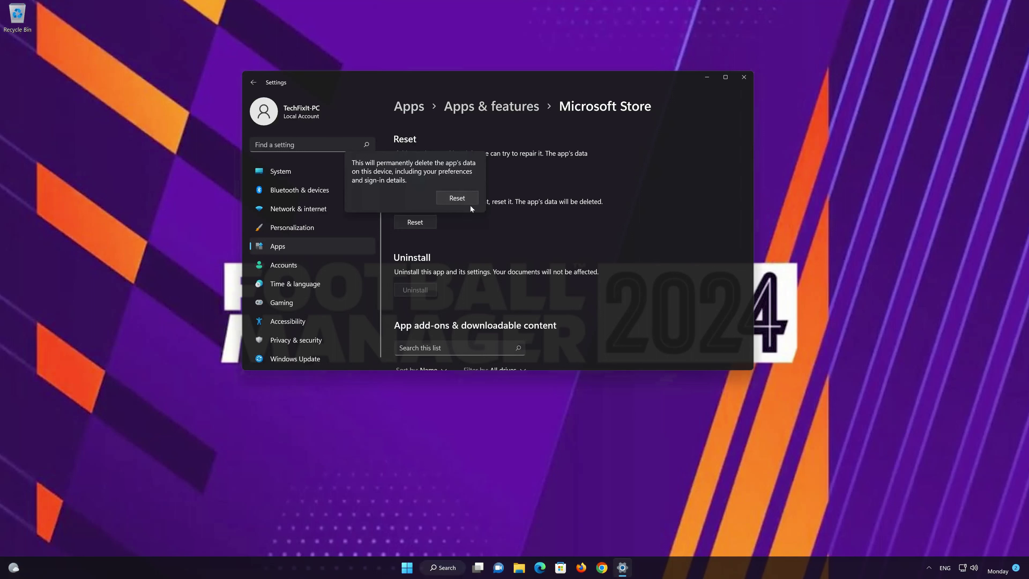
{"action": "left_click", "coordinate": [456, 201]}
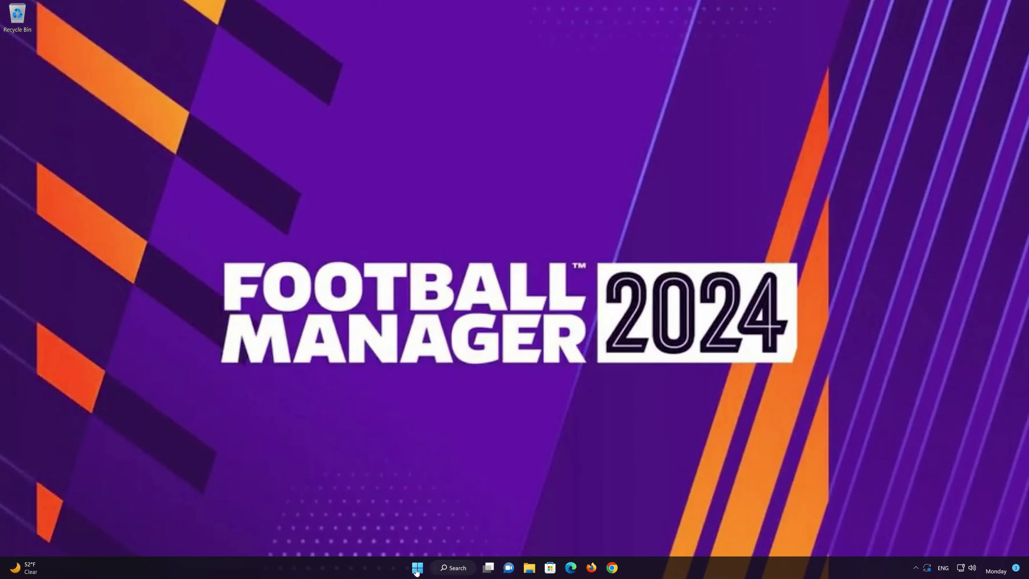
Step: Open Windows Settings and go to the Apps & features list of installed apps
{"action": "left_click", "coordinate": [417, 568]}
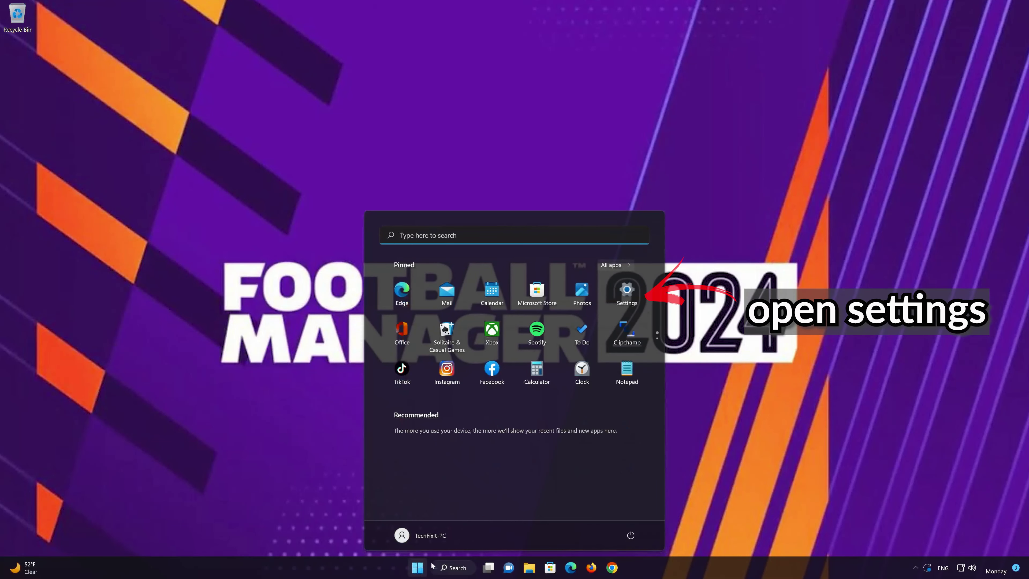
{"action": "left_click", "coordinate": [627, 294]}
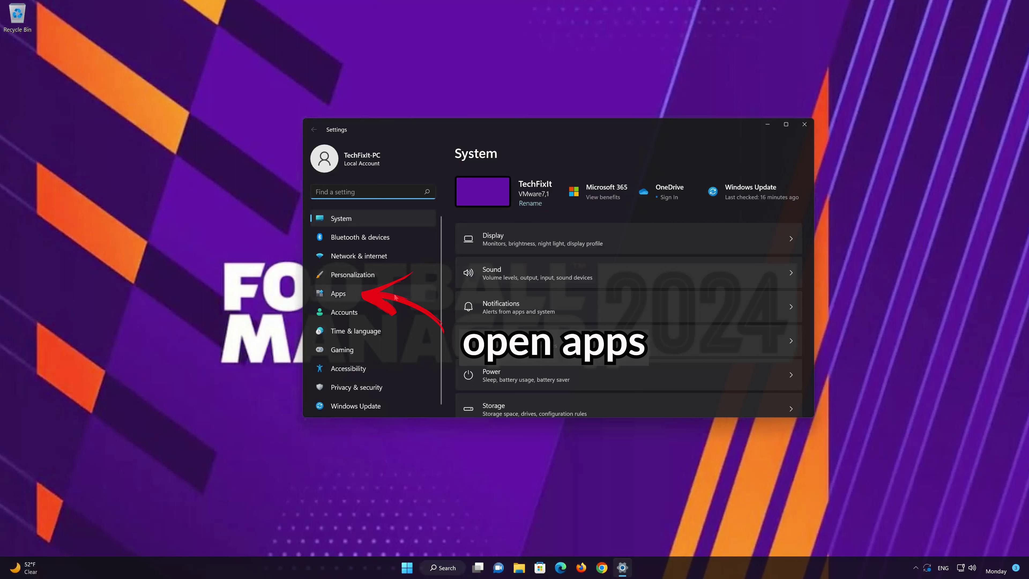
{"action": "left_click", "coordinate": [347, 297]}
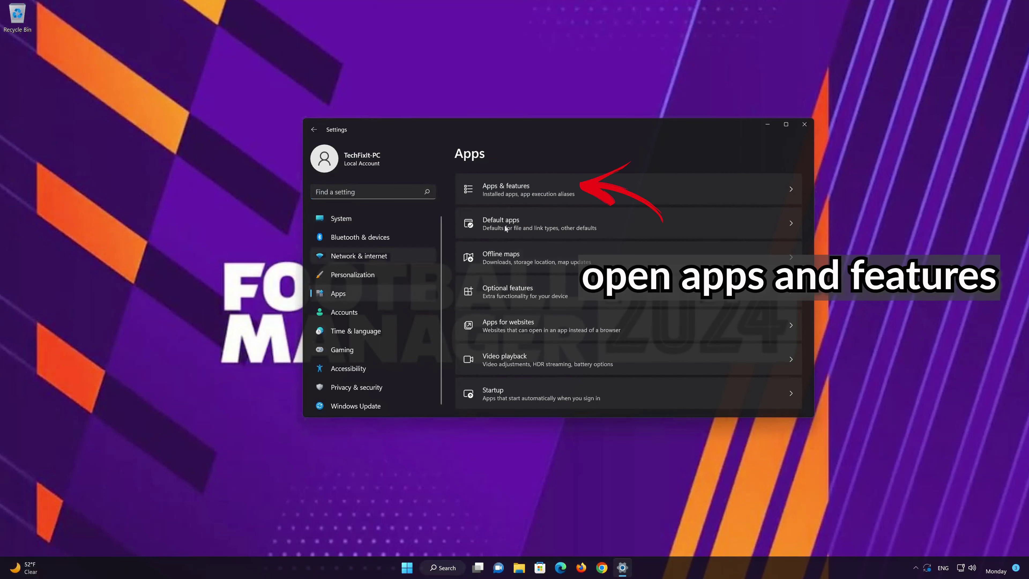
{"action": "left_click", "coordinate": [550, 192]}
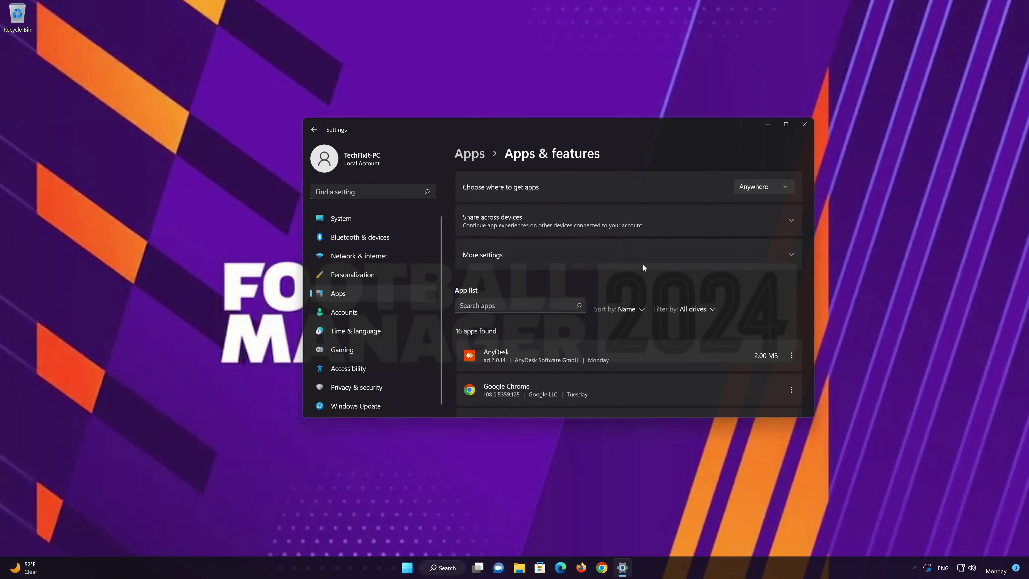
Step: Locate Xbox in the installed apps list and open its advanced options
{"action": "scroll", "coordinate": [644, 308], "scroll_direction": "down", "scroll_amount": 5}
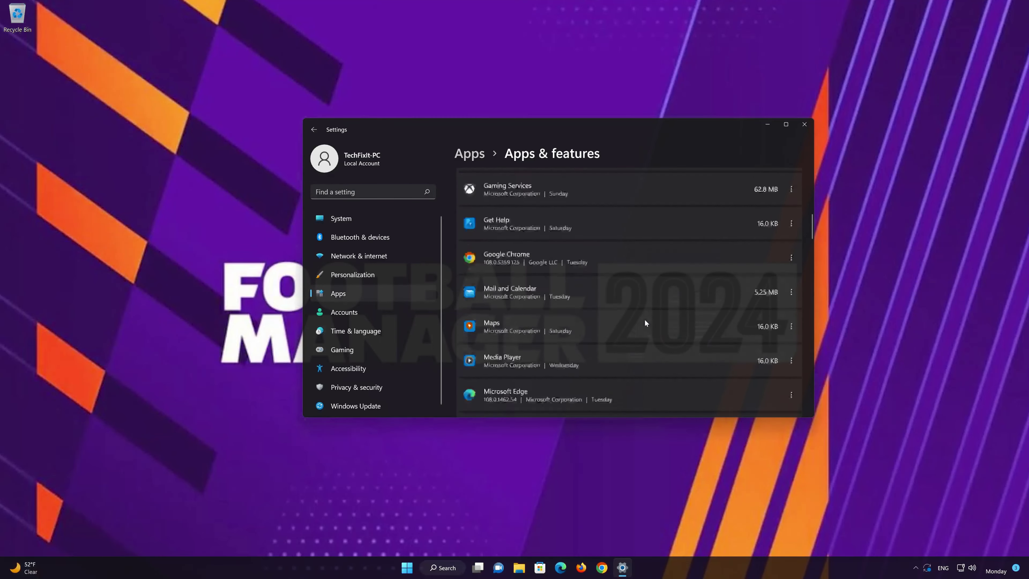
{"action": "scroll", "coordinate": [645, 323], "scroll_direction": "down", "scroll_amount": 12}
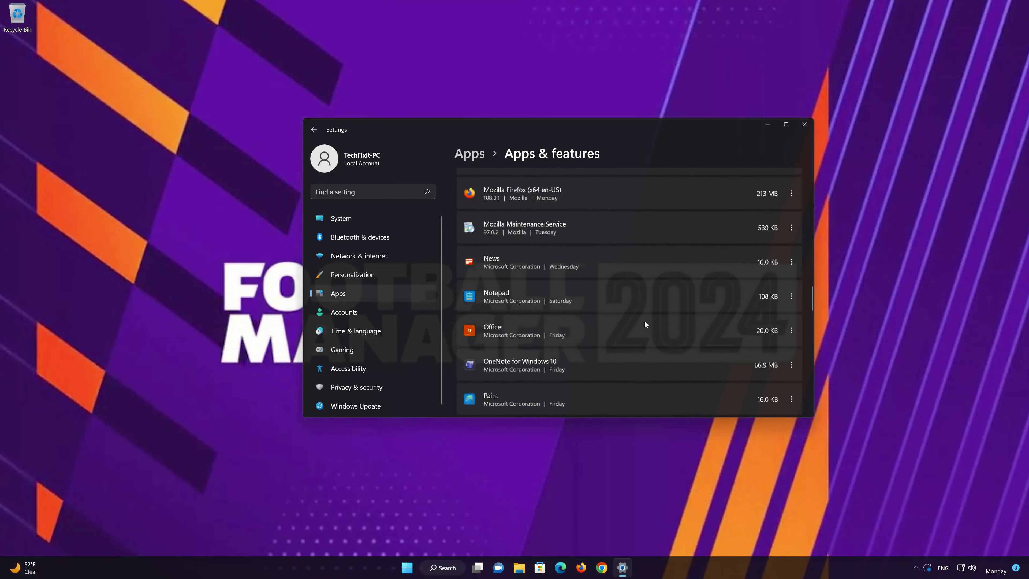
{"action": "scroll", "coordinate": [645, 324], "scroll_direction": "down", "scroll_amount": 12}
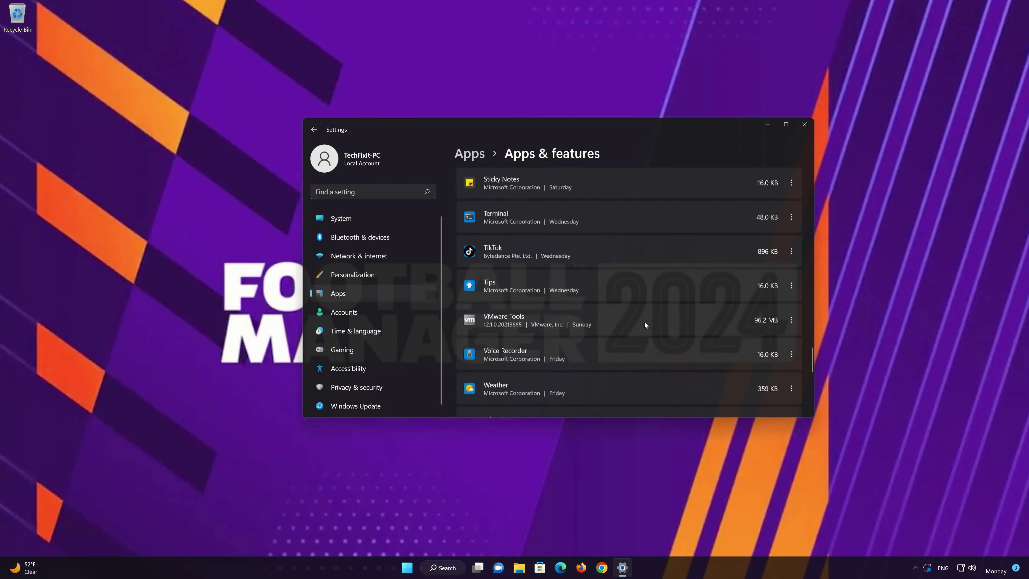
{"action": "scroll", "coordinate": [645, 324], "scroll_direction": "down", "scroll_amount": 6}
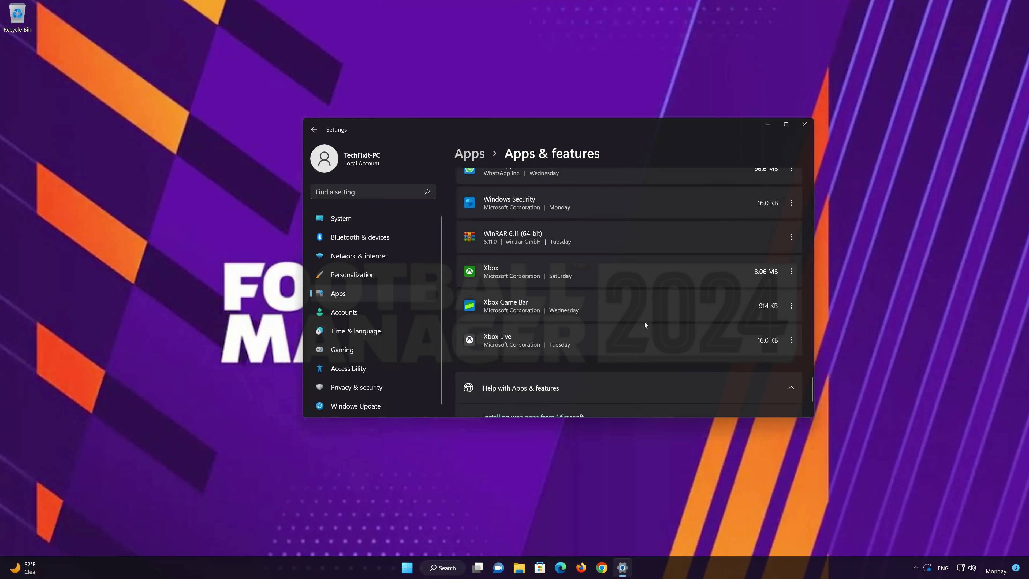
{"action": "scroll", "coordinate": [645, 324], "scroll_direction": "up", "scroll_amount": 1}
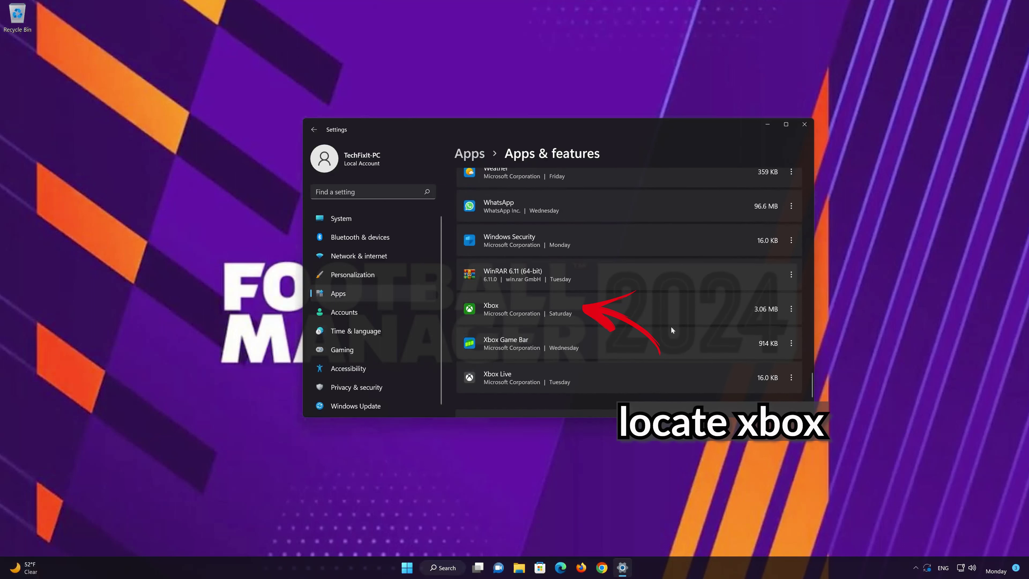
{"action": "left_click", "coordinate": [791, 310]}
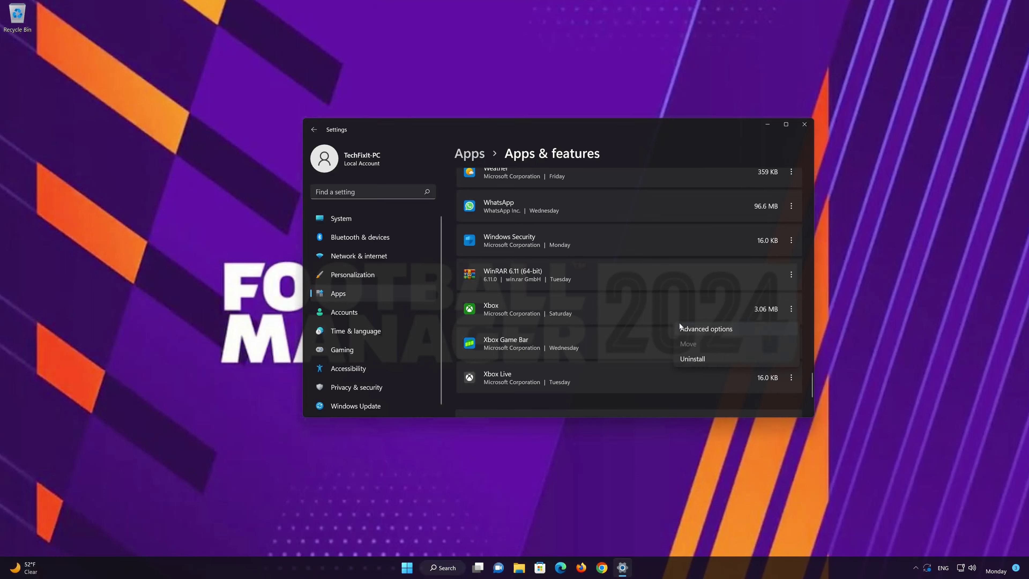
{"action": "left_click", "coordinate": [708, 331]}
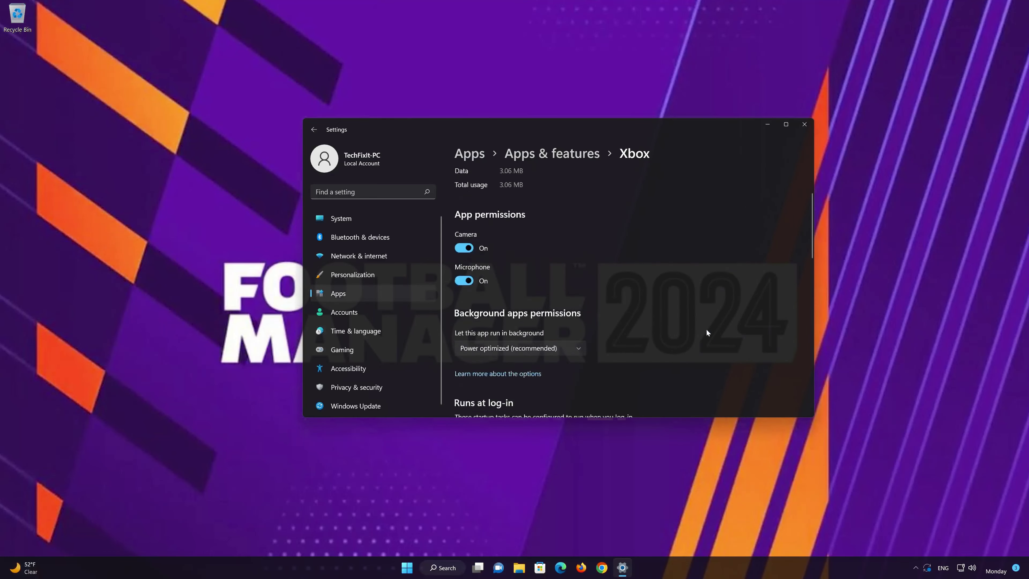
Step: Repair the Xbox app, then reset it and confirm deleting its data
{"action": "scroll", "coordinate": [706, 330], "scroll_direction": "down", "scroll_amount": 8}
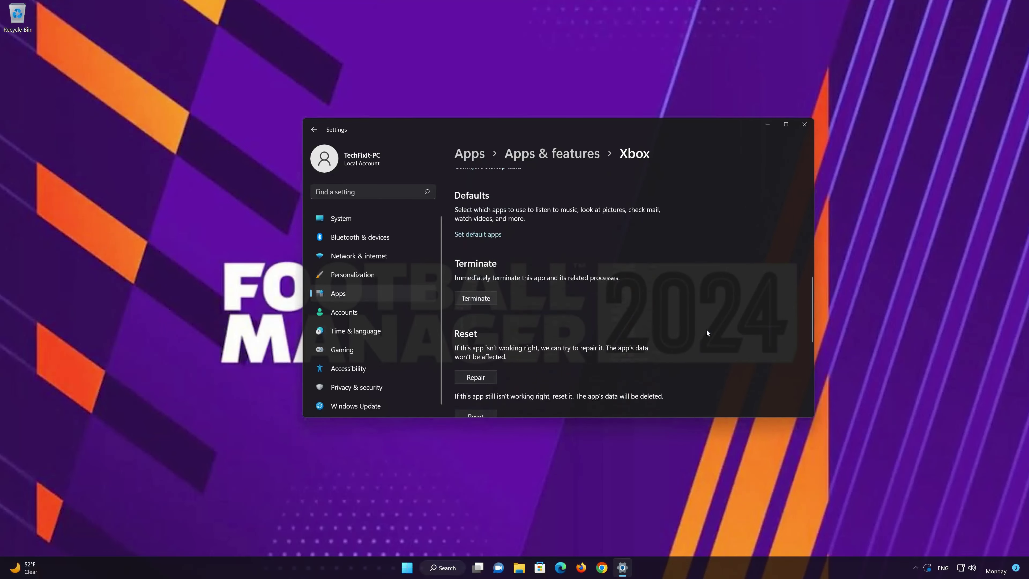
{"action": "scroll", "coordinate": [707, 332], "scroll_direction": "down", "scroll_amount": 3}
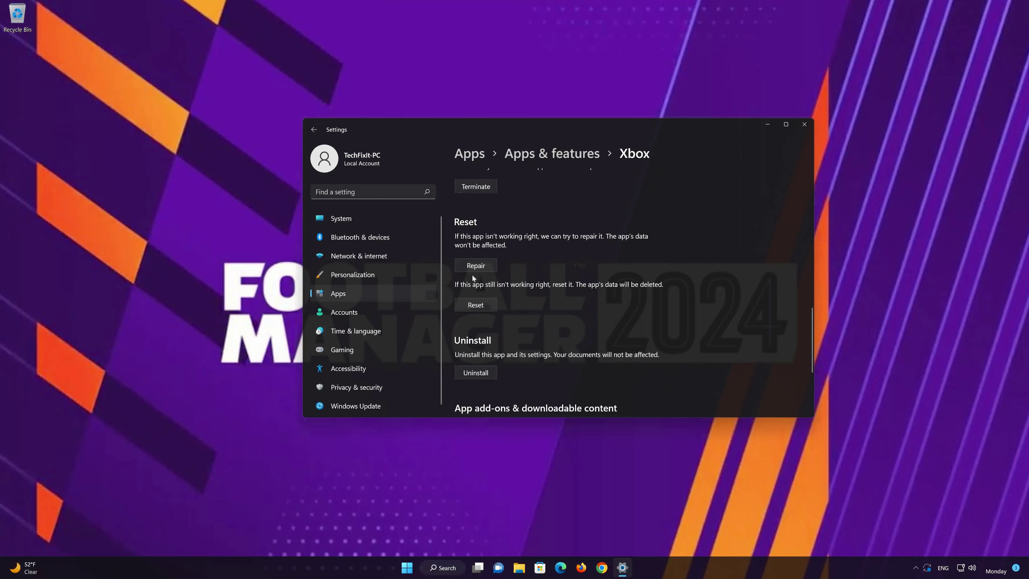
{"action": "left_click", "coordinate": [473, 266]}
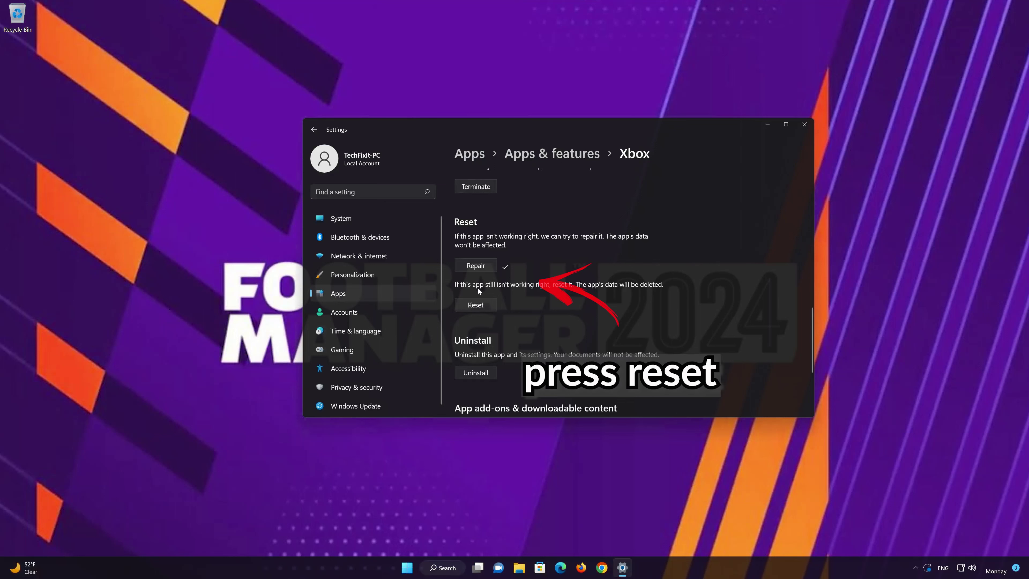
{"action": "left_click", "coordinate": [478, 306]}
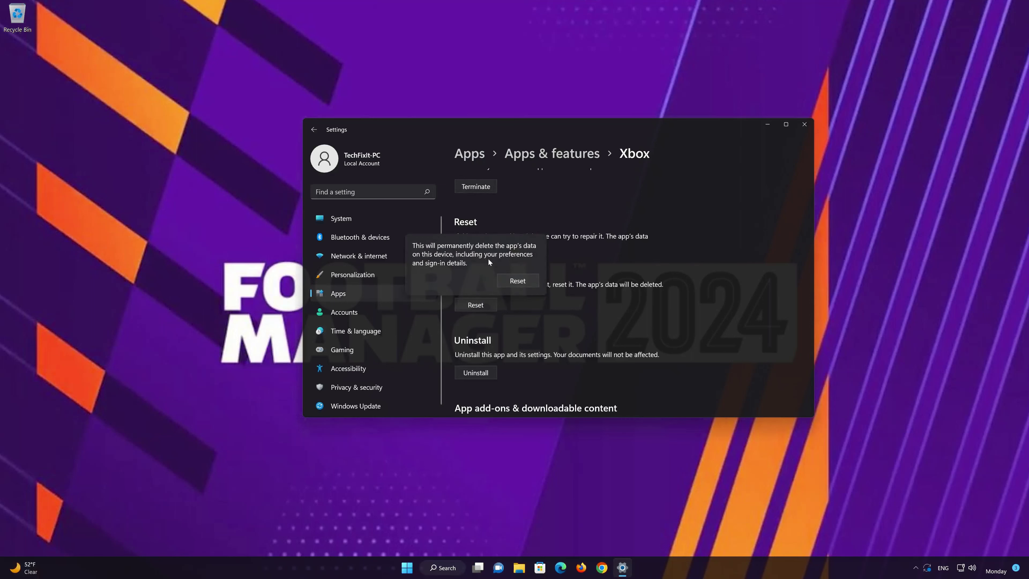
{"action": "left_click", "coordinate": [517, 280]}
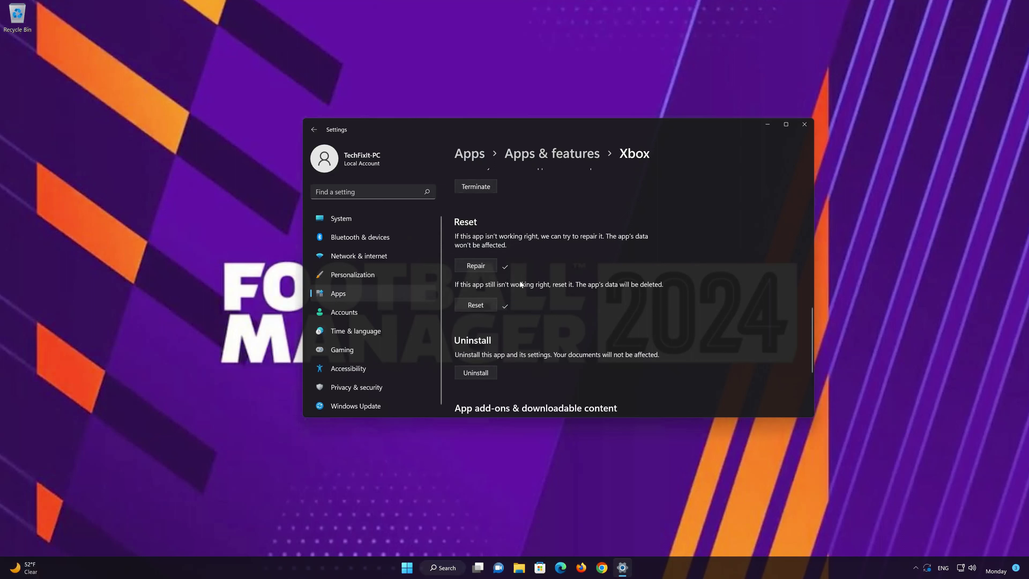
Step: Uninstall the Xbox app, confirming the removal, and close Windows Settings
{"action": "scroll", "coordinate": [518, 303], "scroll_direction": "down", "scroll_amount": 3}
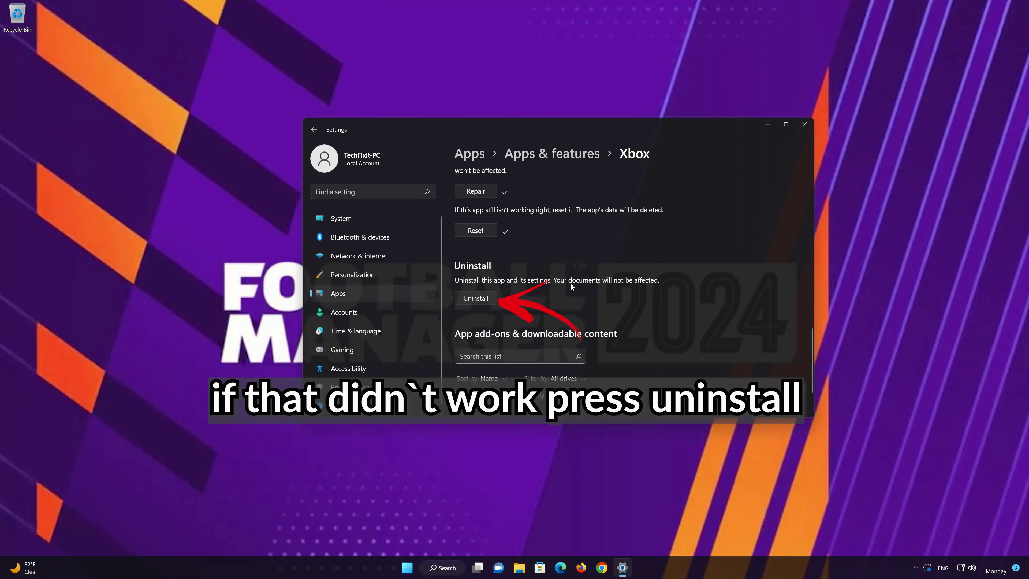
{"action": "left_click", "coordinate": [476, 298]}
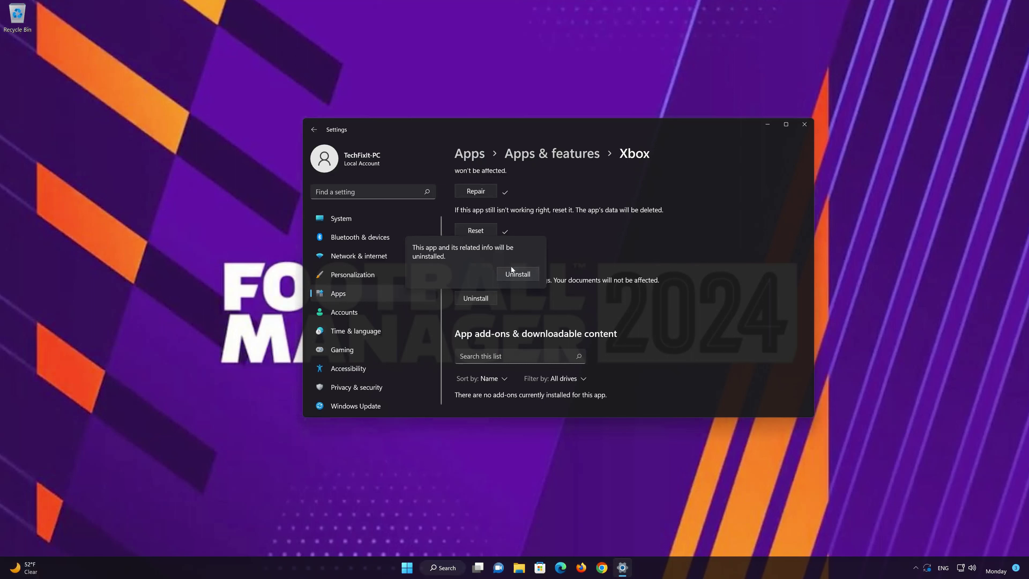
{"action": "left_click", "coordinate": [523, 277]}
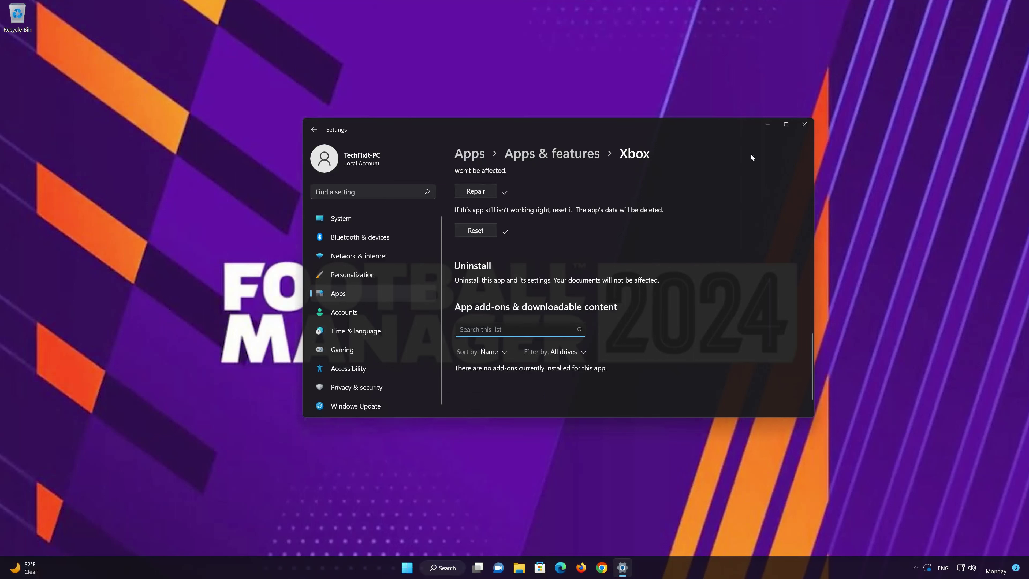
{"action": "left_click", "coordinate": [804, 125]}
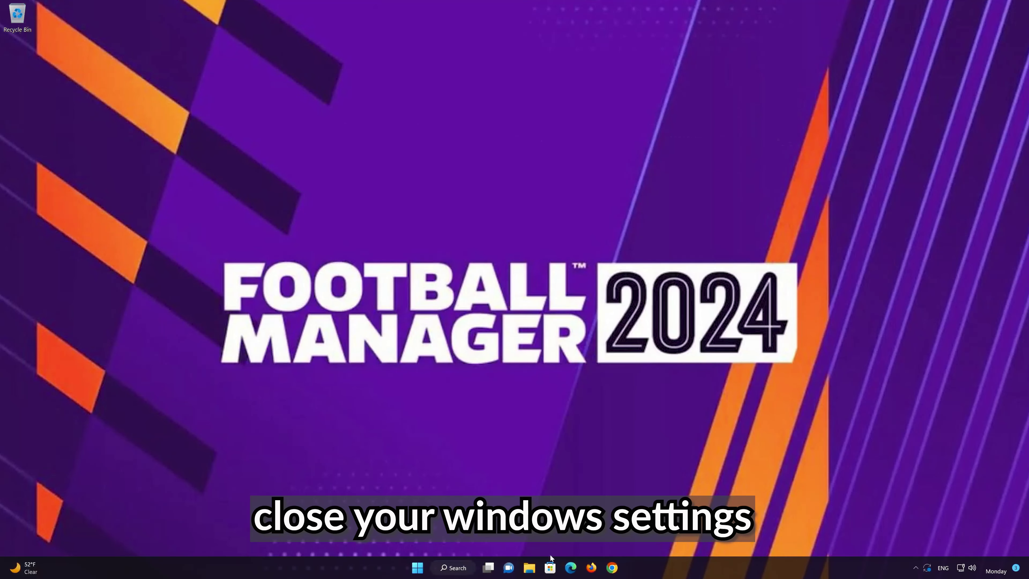
Step: Open Microsoft Store, search for "xbox" and open the Xbox app's product page
{"action": "left_click", "coordinate": [551, 564]}
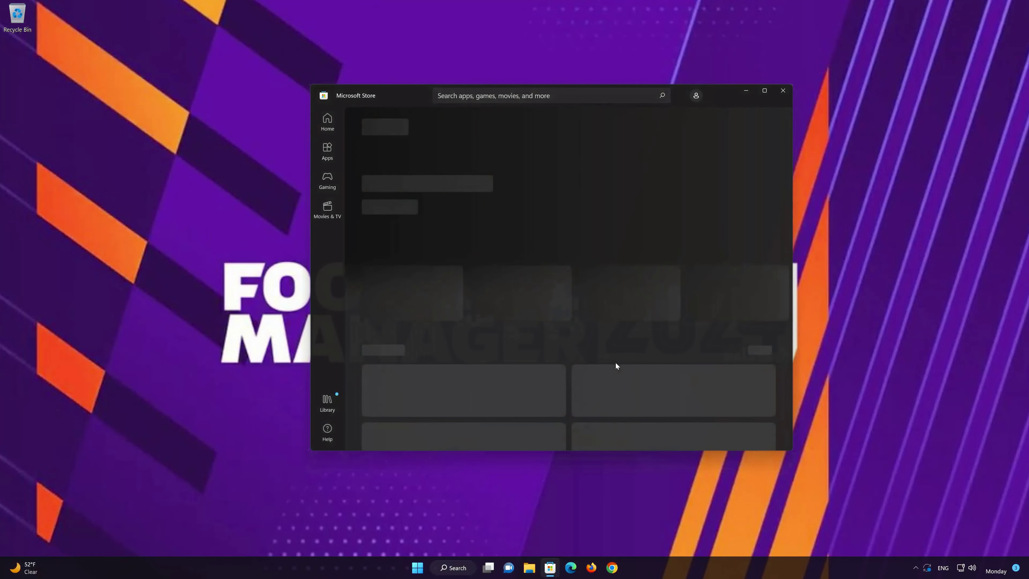
{"action": "left_click", "coordinate": [440, 95]}
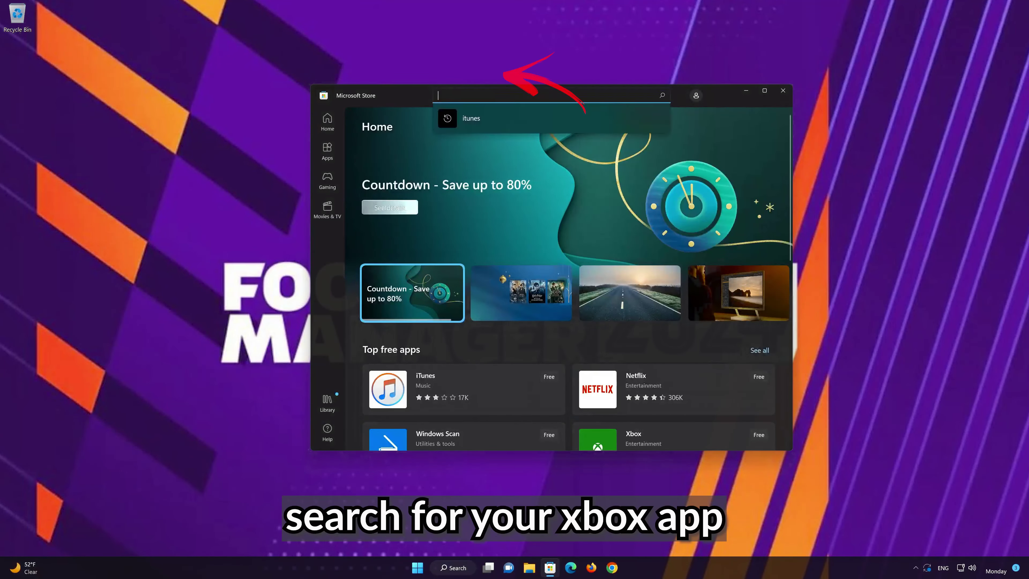
{"action": "type", "text": "xbox"}
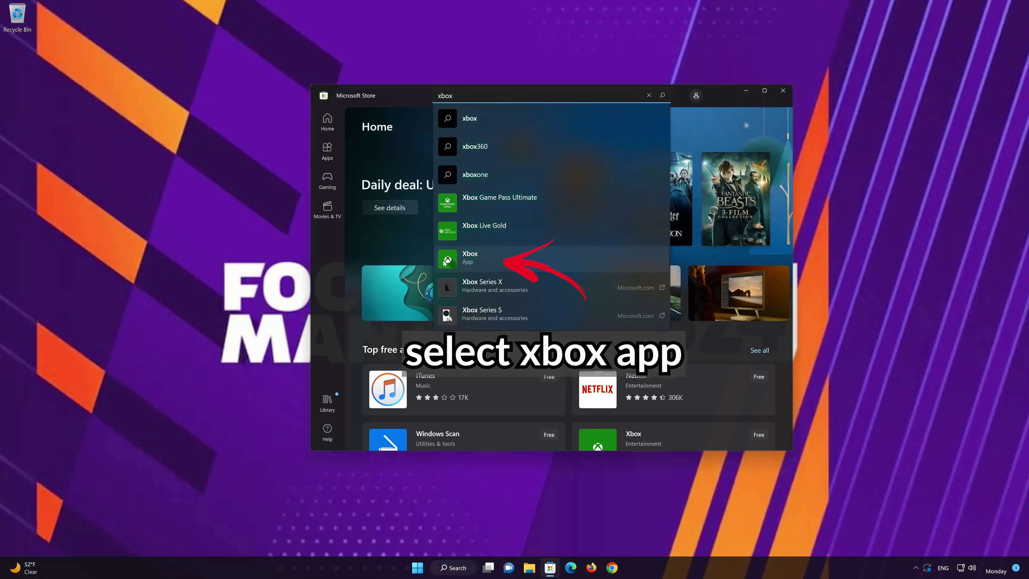
{"action": "left_click", "coordinate": [487, 256]}
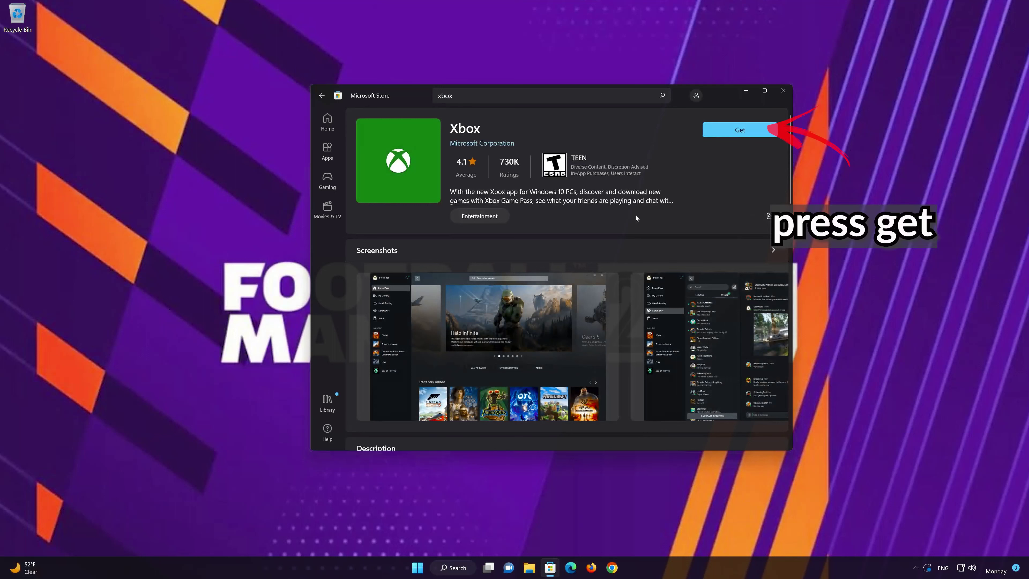
Step: Install the Xbox app from its store page and launch it
{"action": "left_click", "coordinate": [732, 134]}
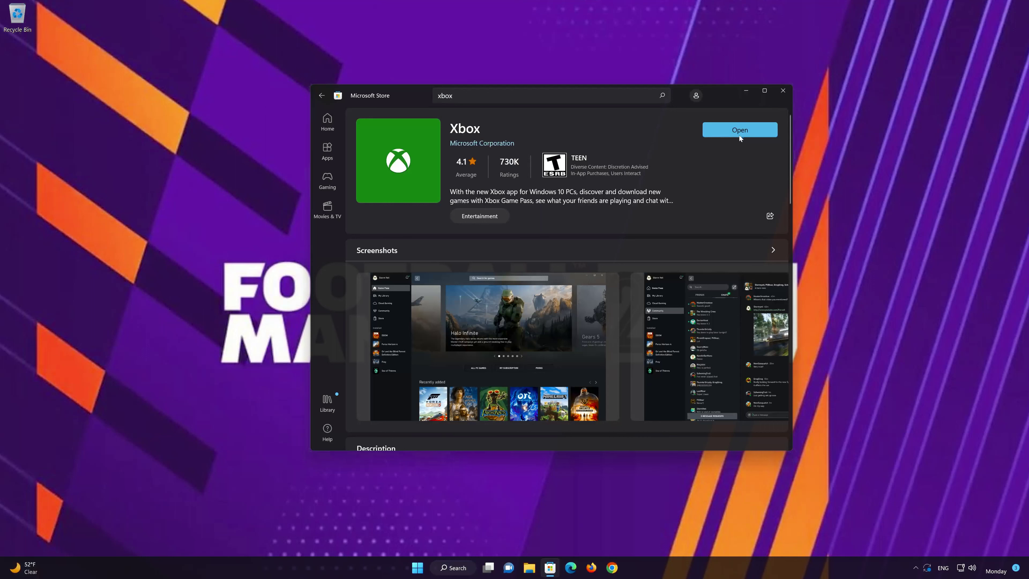
{"action": "left_click", "coordinate": [754, 128]}
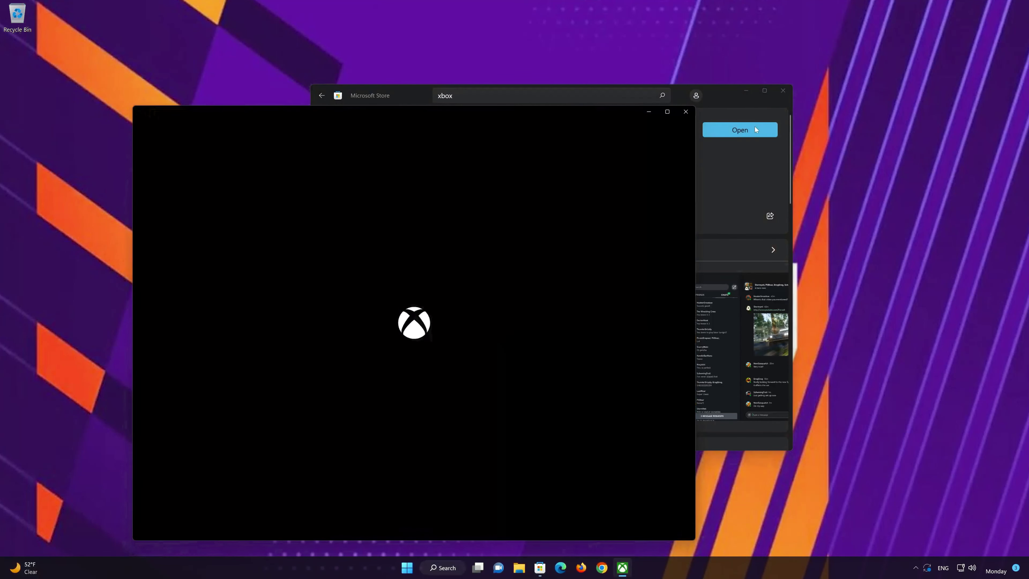
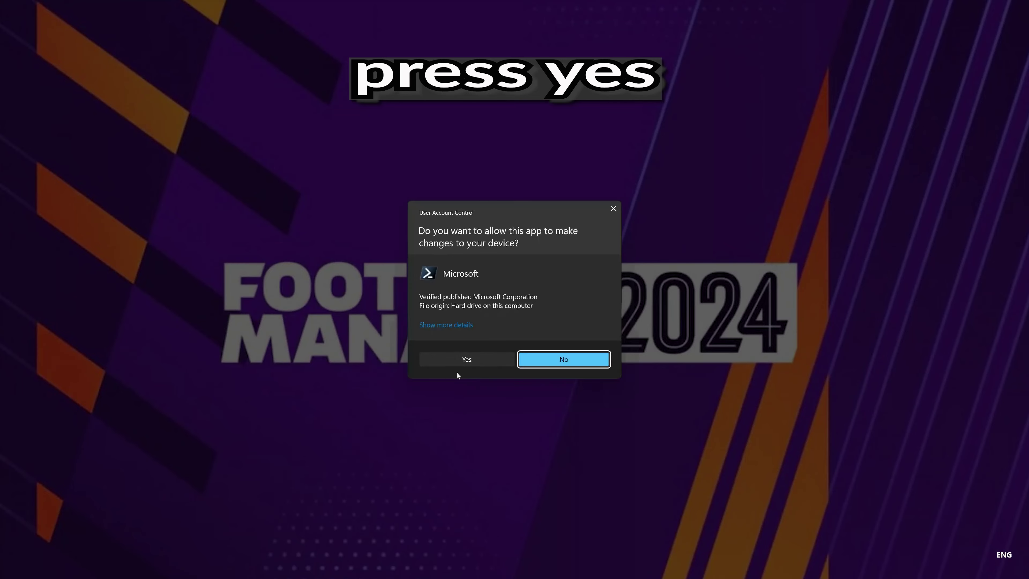
Step: Allow PowerShell to make changes to the device and move its window toward the middle of the desktop
{"action": "left_click", "coordinate": [463, 357]}
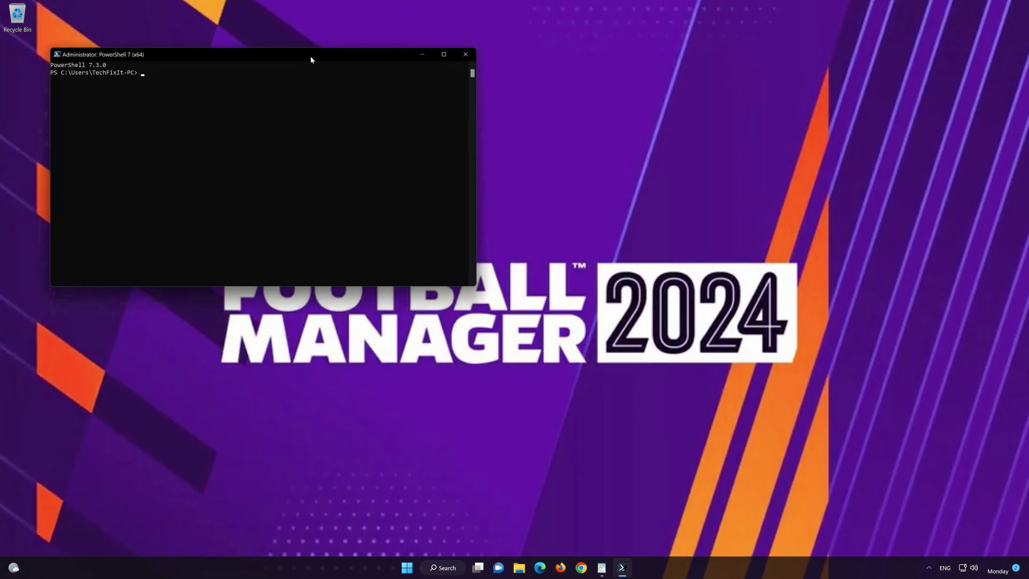
{"action": "left_click_drag", "start_coordinate": [311, 57], "coordinate": [599, 114]}
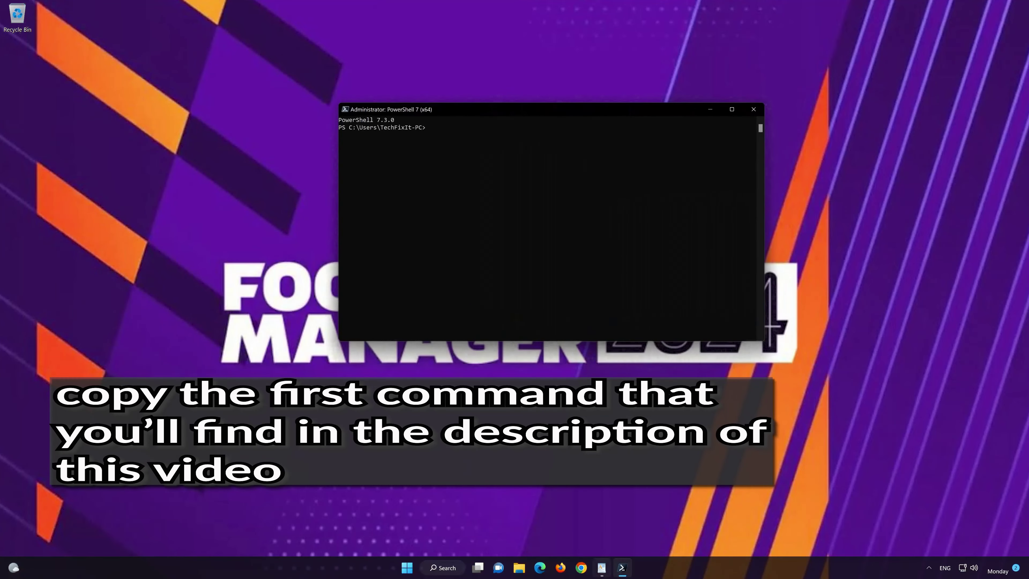
Step: Switch to WordPad, copy the first command, the Get-AppXPackage *WindowsStore* -AllUsers one, and minimize the document
{"action": "left_click", "coordinate": [601, 567]}
{"action": "left_click_drag", "start_coordinate": [629, 167], "coordinate": [397, 158]}
{"action": "right_click", "coordinate": [421, 160]}
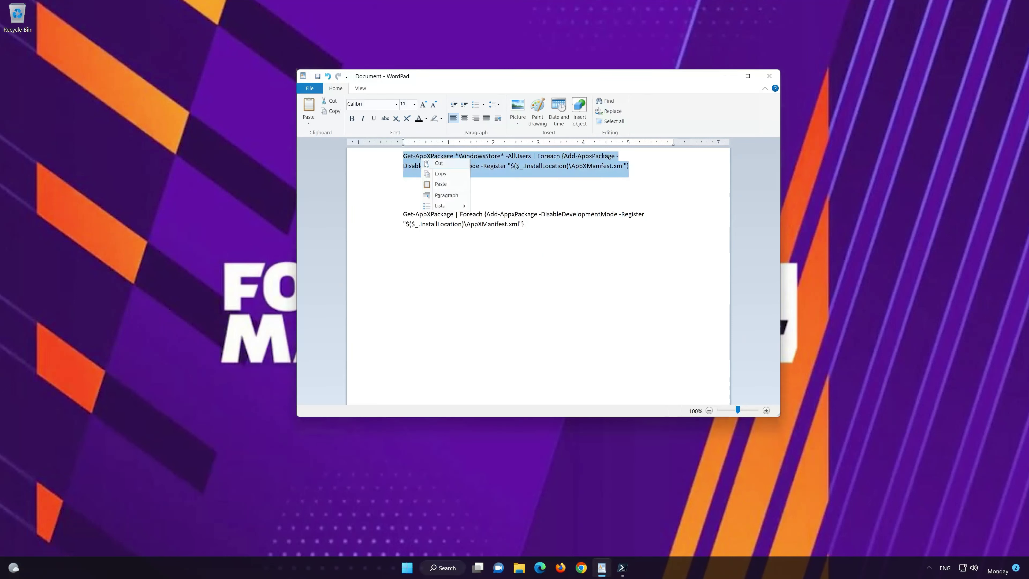
{"action": "left_click", "coordinate": [442, 178]}
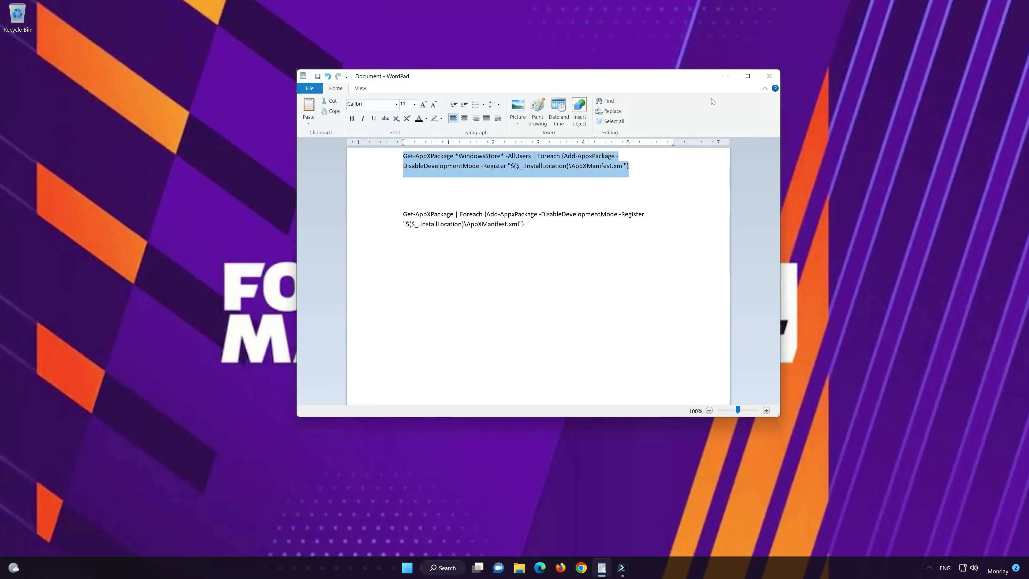
{"action": "left_click", "coordinate": [728, 78]}
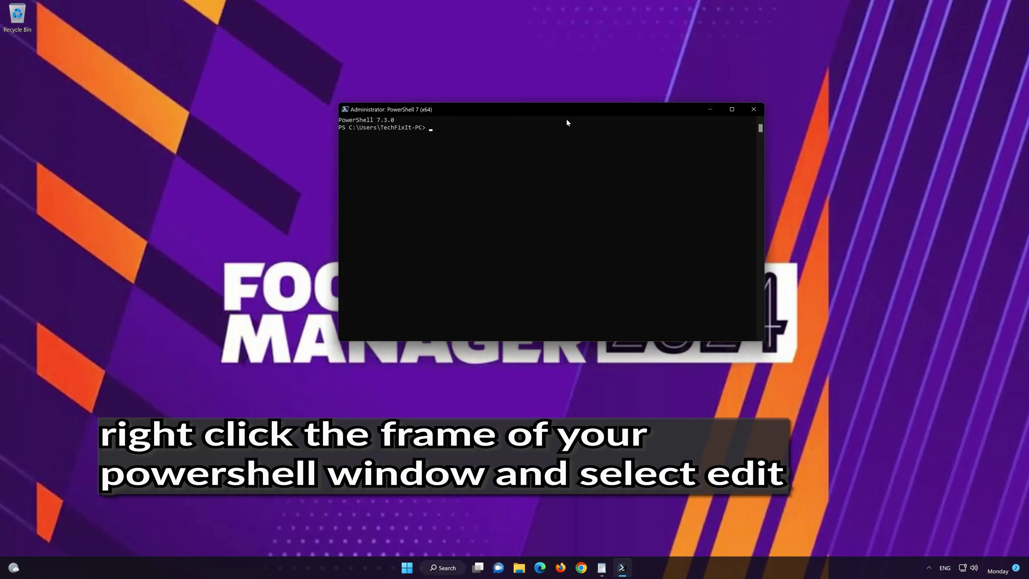
Step: Paste the copied Get-AppXPackage *WindowsStore* -AllUsers command into the administrator PowerShell prompt and run it
{"action": "right_click", "coordinate": [557, 107]}
{"action": "mouse_move", "coordinate": [586, 182]}
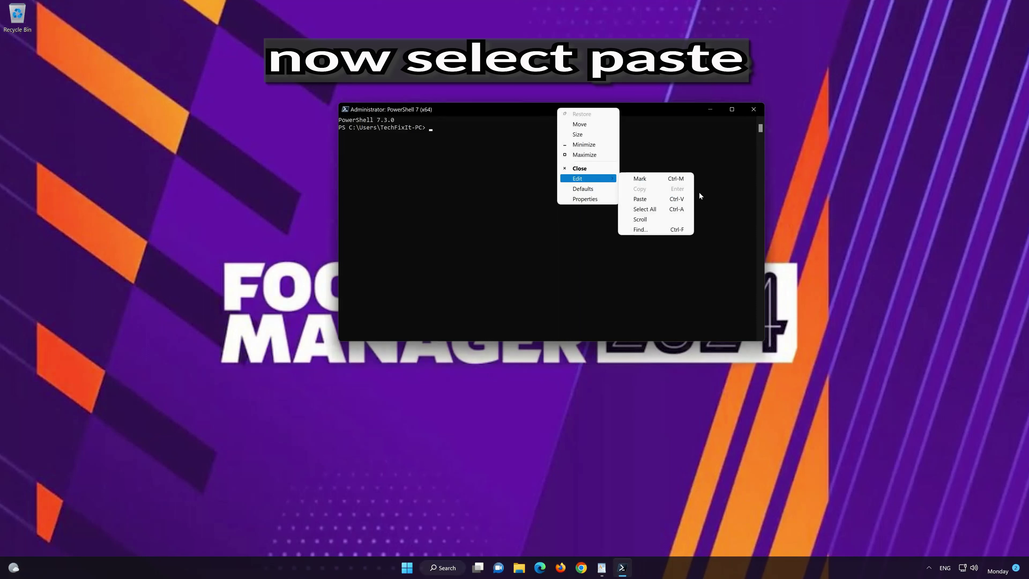
{"action": "left_click", "coordinate": [667, 198]}
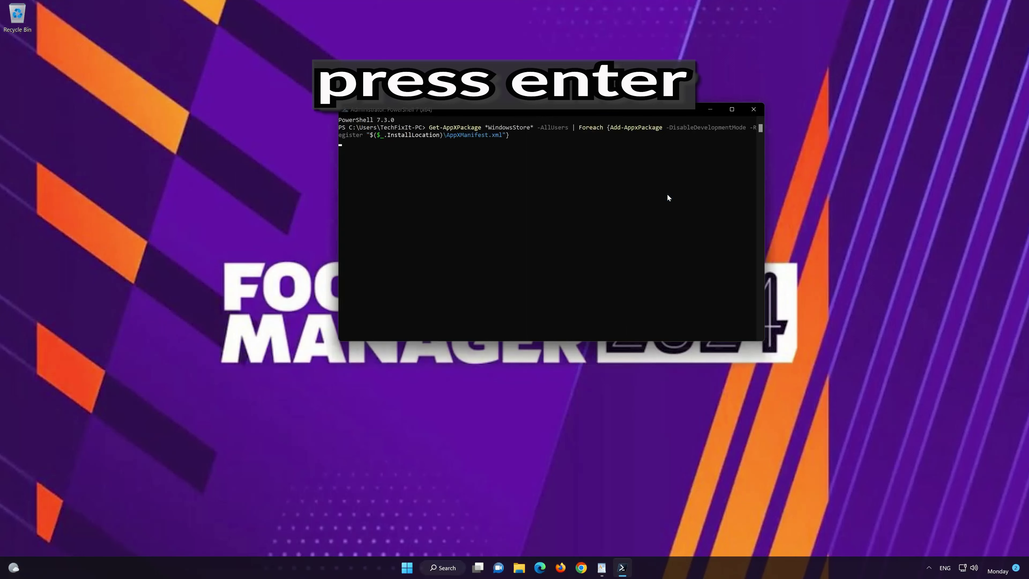
{"action": "key", "text": "Return"}
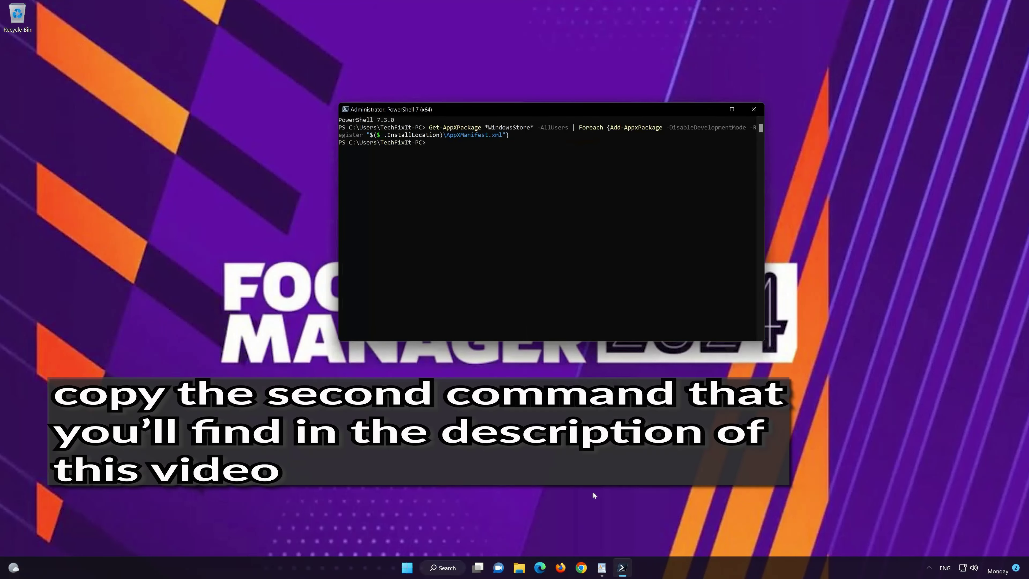
Step: Switch to WordPad, copy the second command, Get-AppXPackage | Foreach without the WindowsStore filter, and minimize the document
{"action": "left_click", "coordinate": [602, 568]}
{"action": "left_click_drag", "start_coordinate": [525, 229], "coordinate": [403, 214]}
{"action": "right_click", "coordinate": [425, 216]}
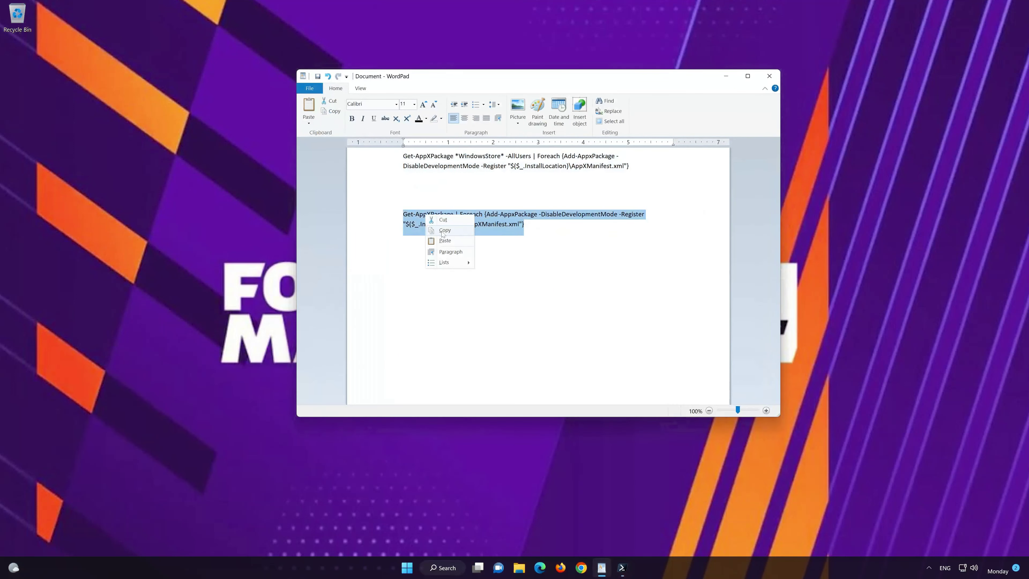
{"action": "left_click", "coordinate": [443, 230]}
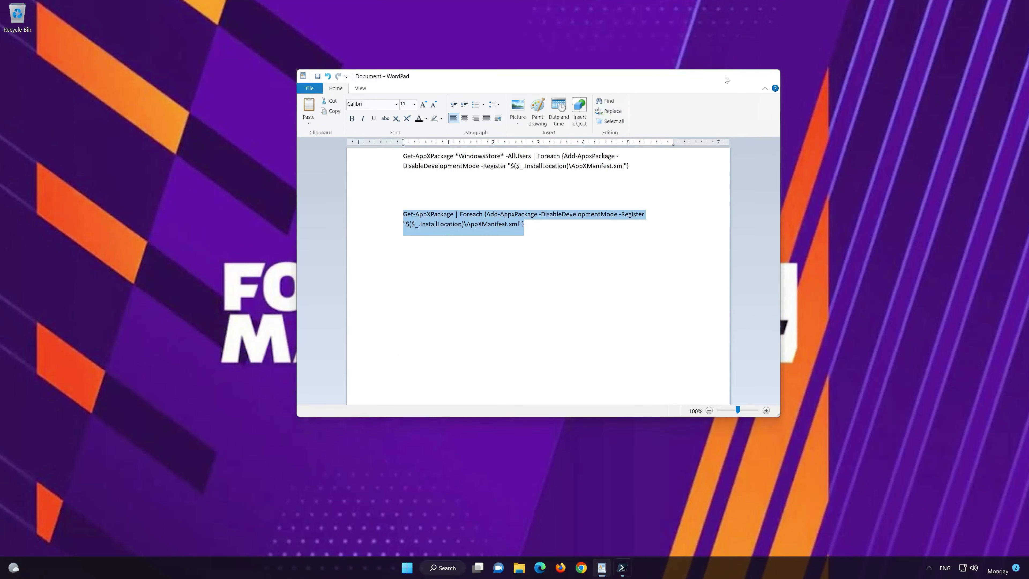
{"action": "left_click", "coordinate": [725, 76]}
Step: Paste and run the copied command for all app packages in PowerShell, and end the session with exit
{"action": "right_click", "coordinate": [468, 105]}
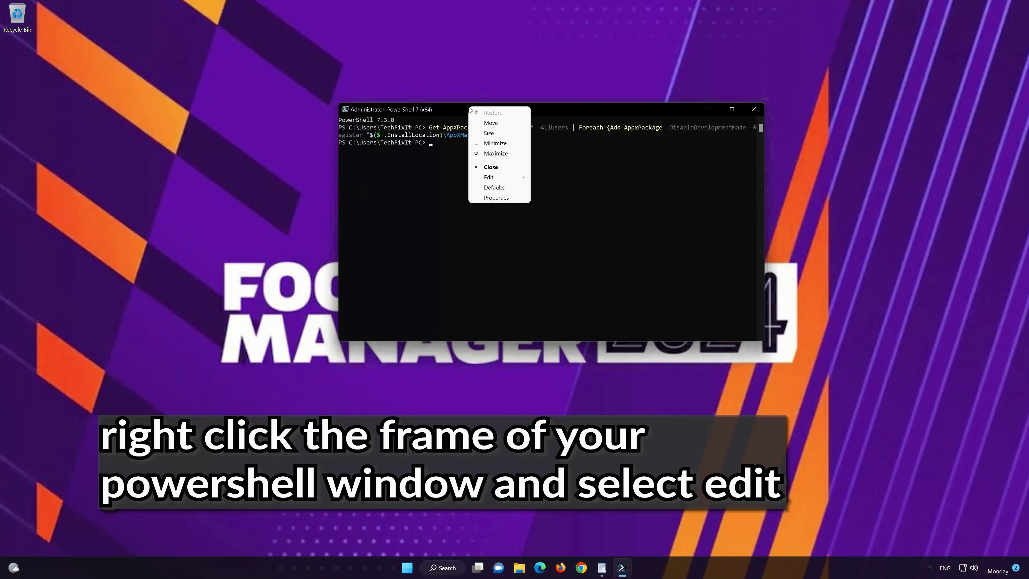
{"action": "mouse_move", "coordinate": [498, 177]}
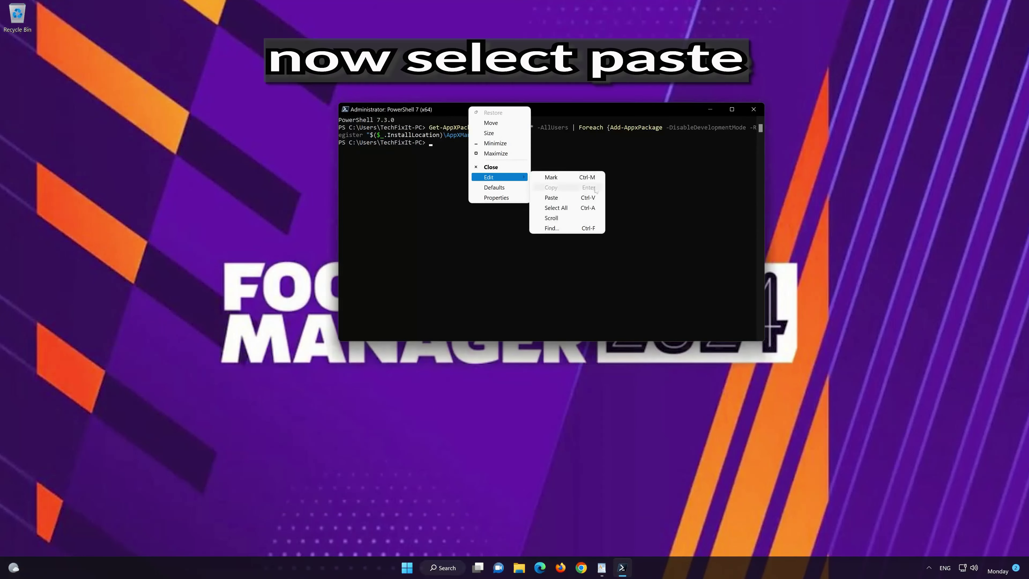
{"action": "left_click", "coordinate": [573, 200]}
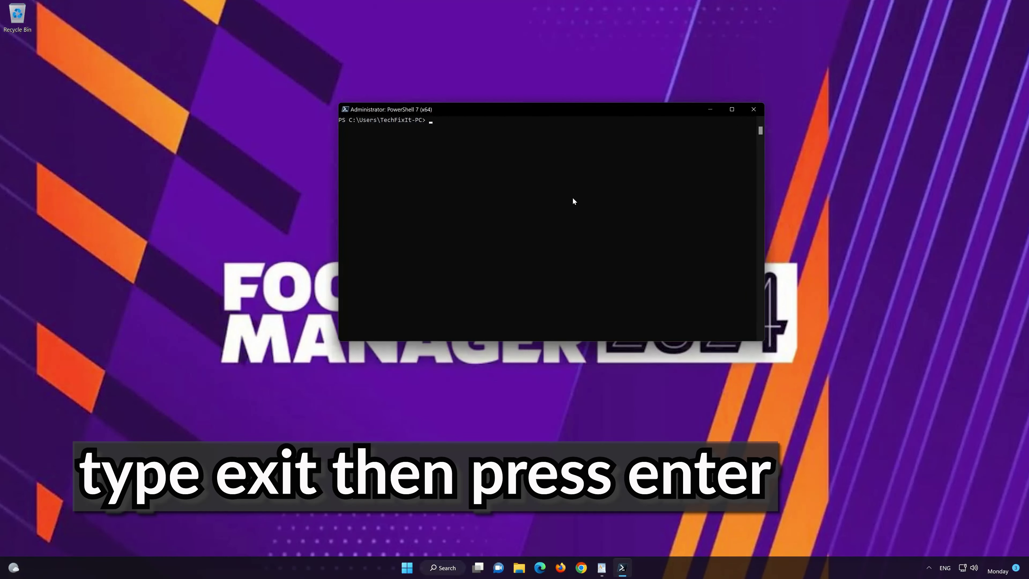
{"action": "type", "text": "exit"}
{"action": "key", "text": "Return"}
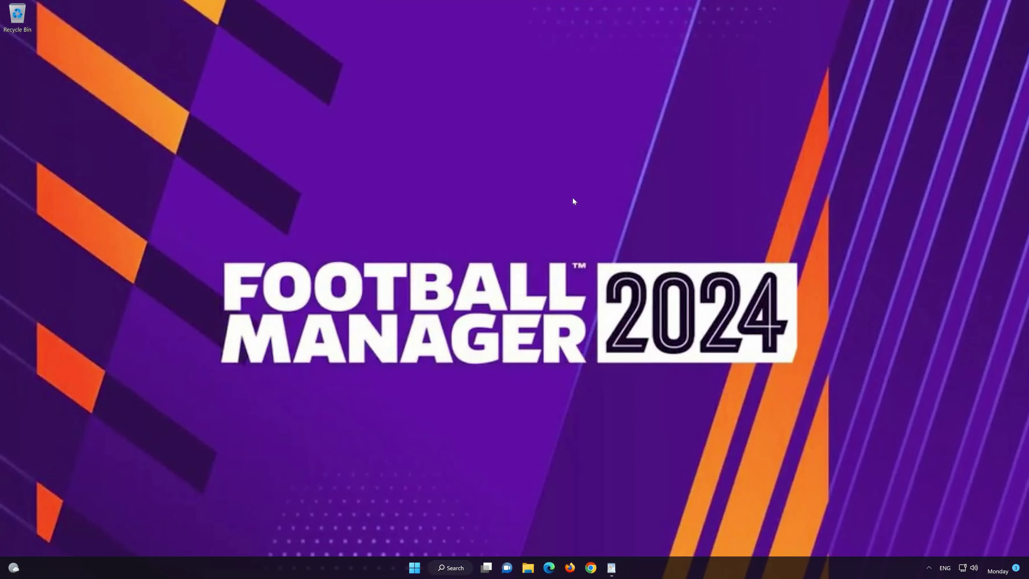
Step: Search Windows for "microsoft Store", pin Microsoft Store to the taskbar and open it from there
{"action": "left_click", "coordinate": [418, 569]}
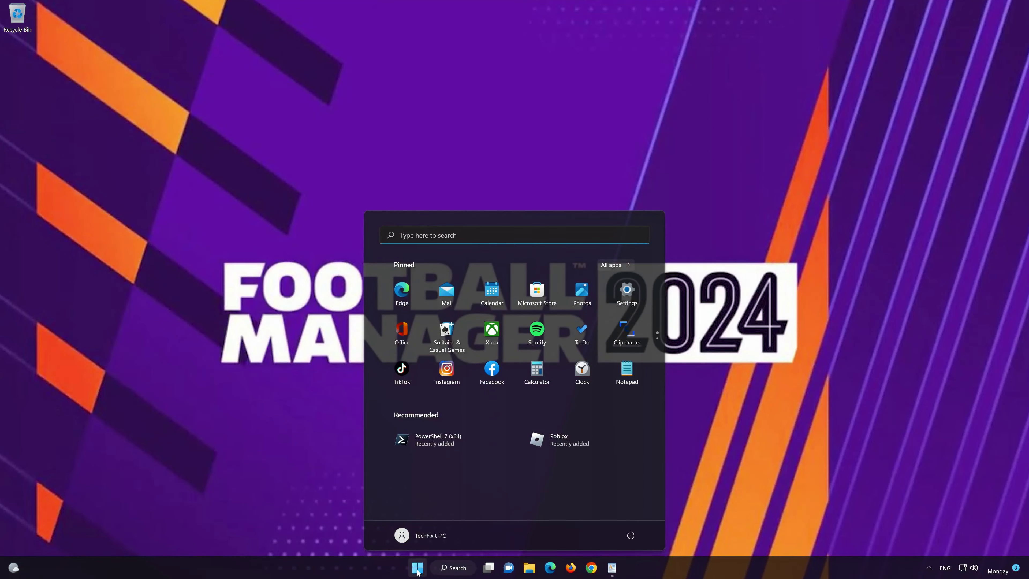
{"action": "type", "text": "microsoft Store"}
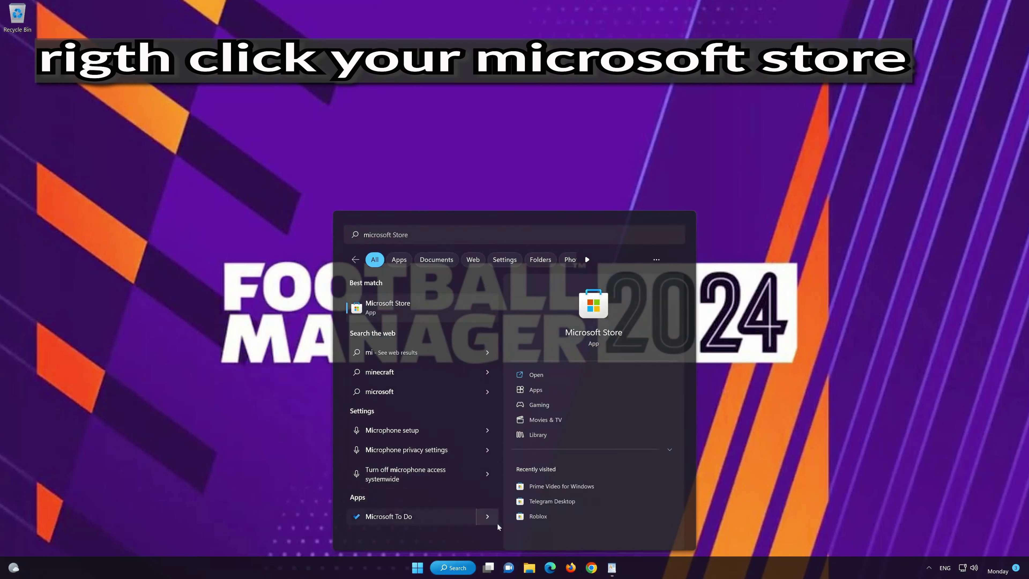
{"action": "right_click", "coordinate": [471, 308]}
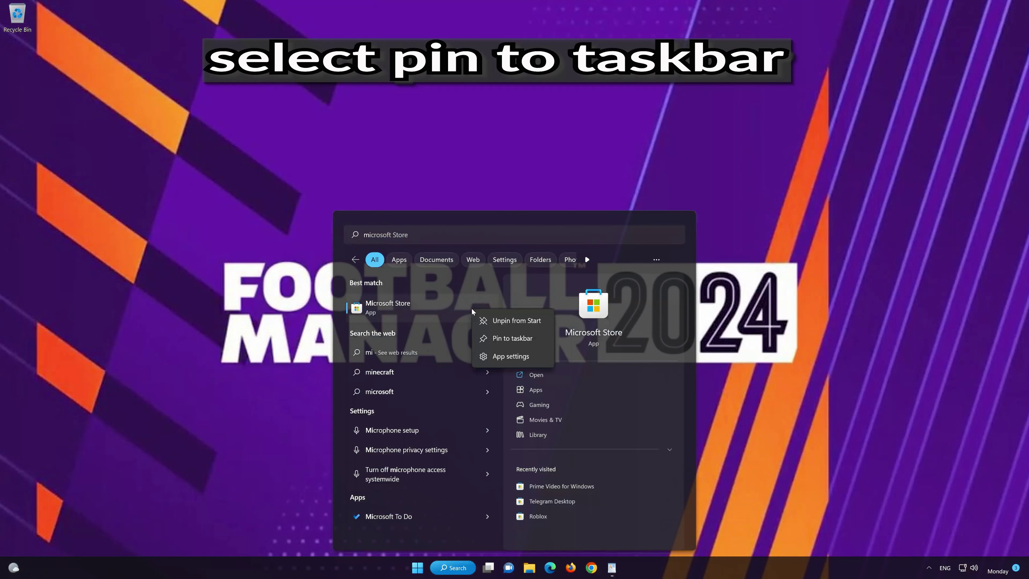
{"action": "left_click", "coordinate": [518, 338]}
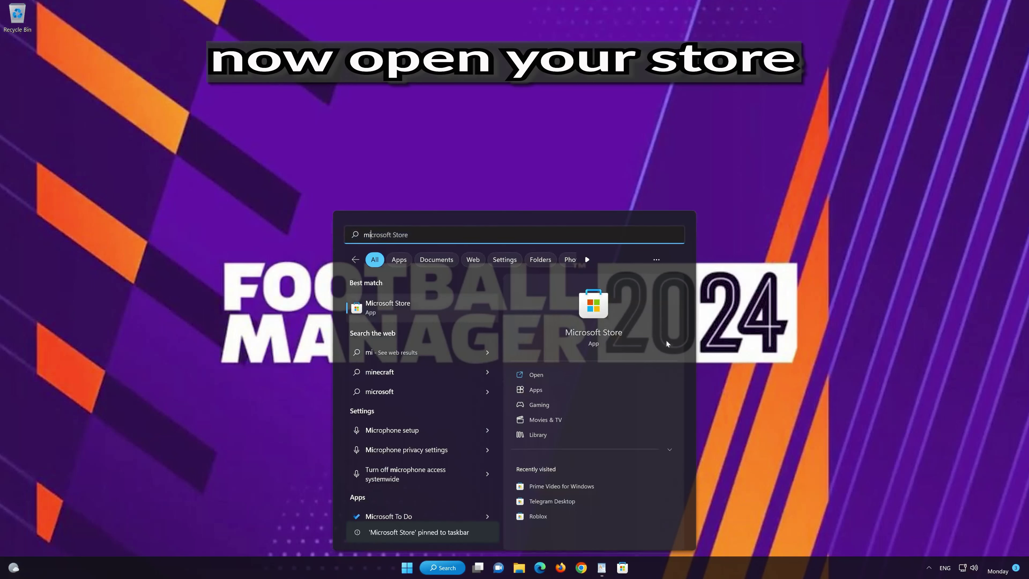
{"action": "key", "text": "Escape"}
{"action": "left_click", "coordinate": [623, 572]}
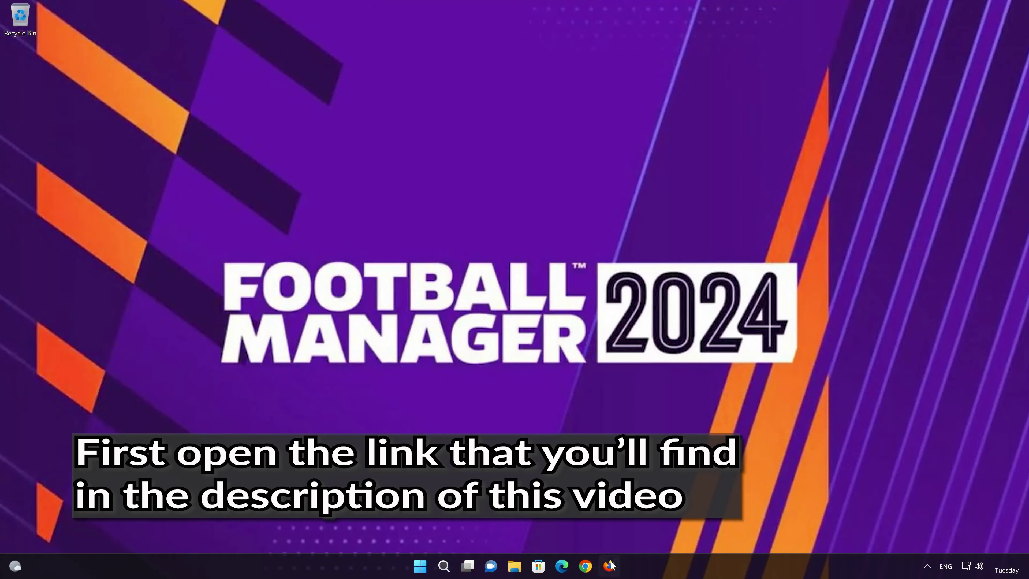
{"action": "left_click", "coordinate": [612, 565]}
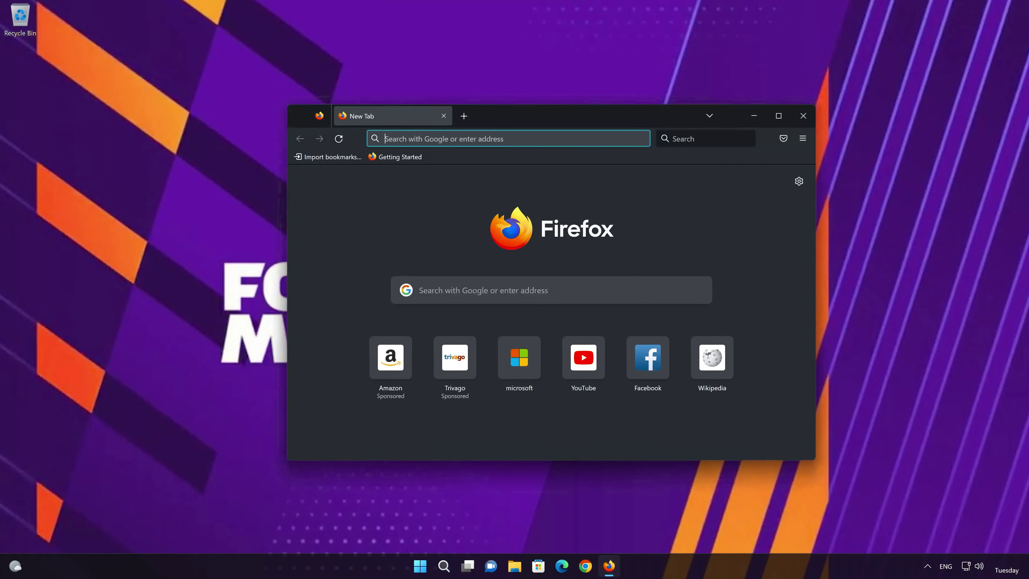
{"action": "right_click", "coordinate": [480, 138]}
{"action": "left_click", "coordinate": [510, 231]}
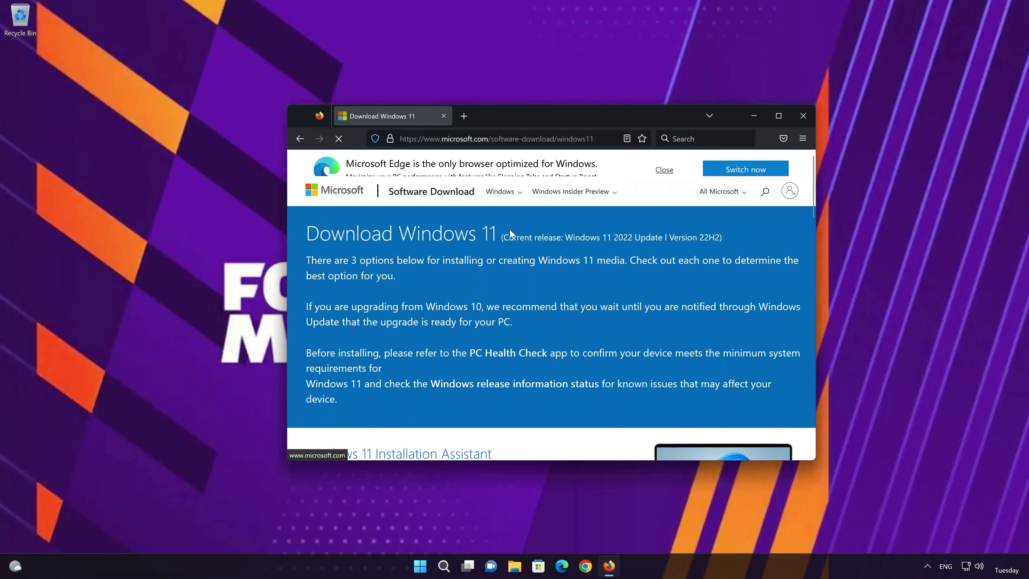
Step: Download the media creation tool offered under Create Windows 11 Installation Media and close Firefox
{"action": "scroll", "coordinate": [510, 235], "scroll_direction": "down", "scroll_amount": 5}
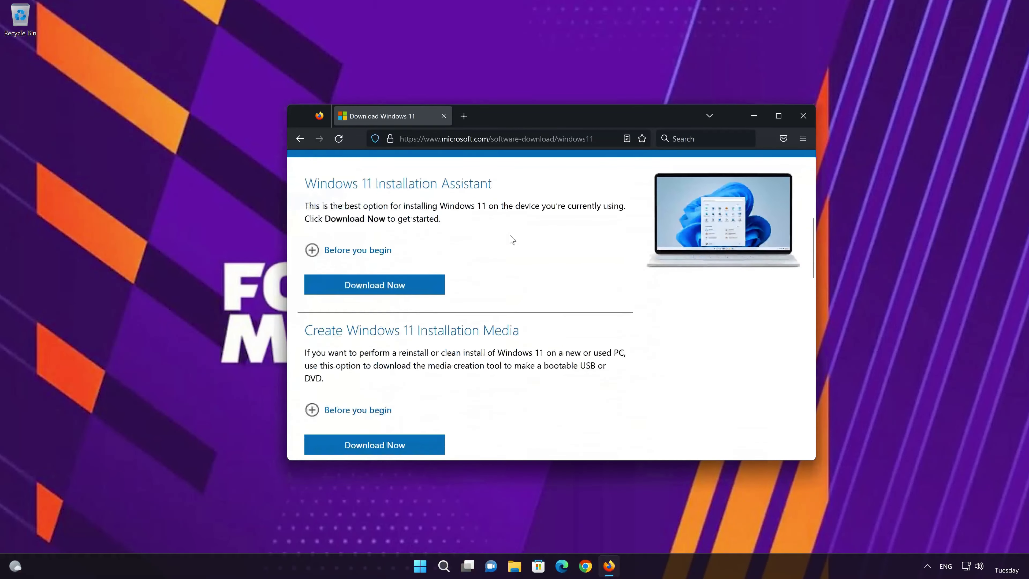
{"action": "scroll", "coordinate": [511, 239], "scroll_direction": "down", "scroll_amount": 3}
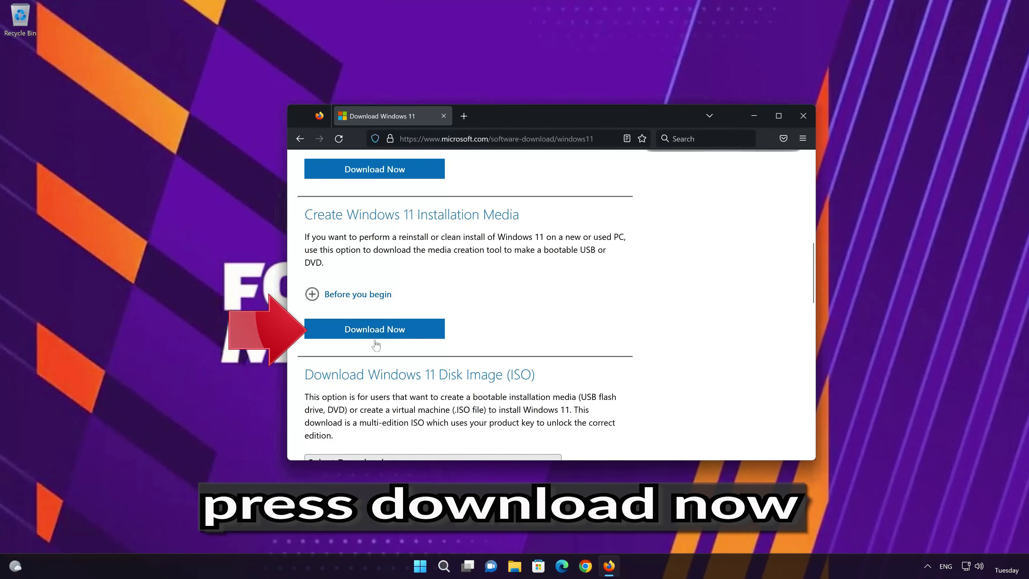
{"action": "left_click", "coordinate": [393, 336]}
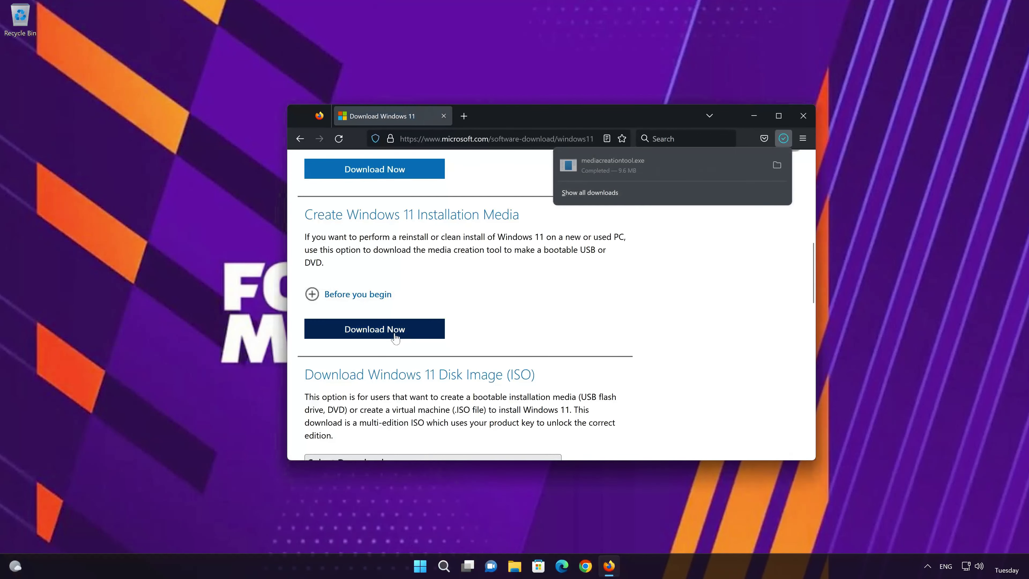
{"action": "left_click", "coordinate": [801, 116]}
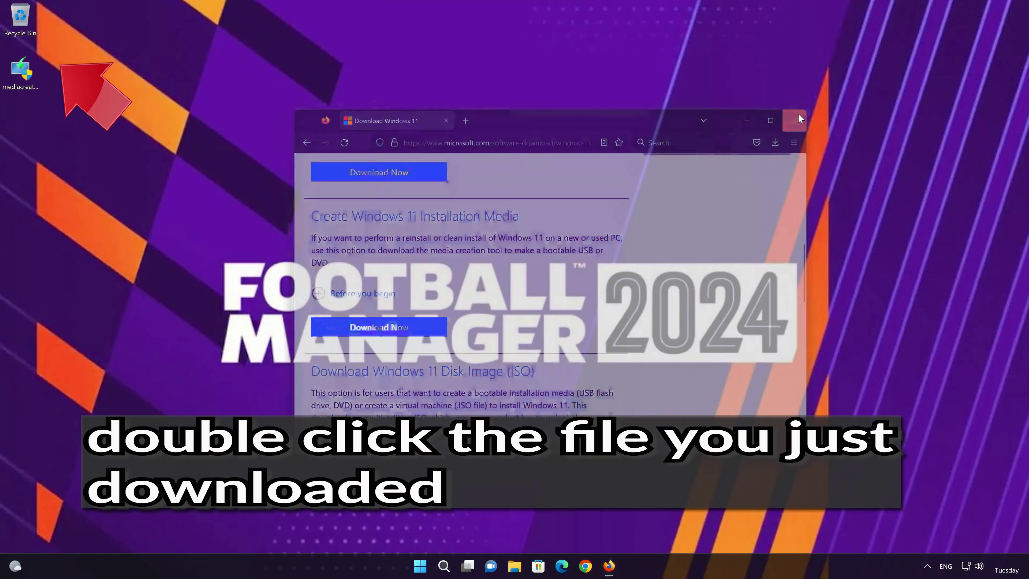
Step: Run the media creation tool from the desktop, allowing it to make changes to the device, and accept its license terms
{"action": "double_click", "coordinate": [21, 81]}
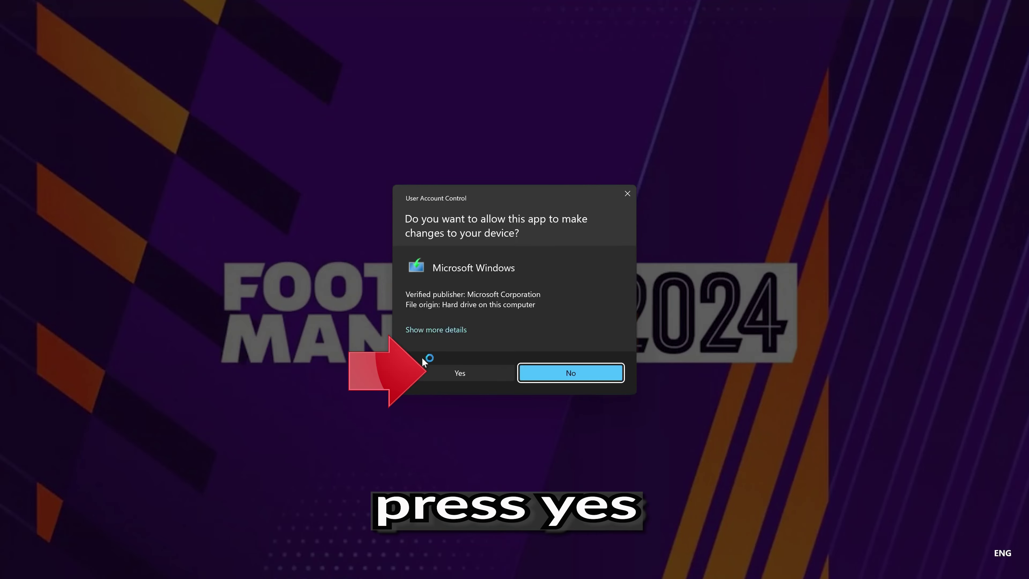
{"action": "left_click", "coordinate": [454, 375]}
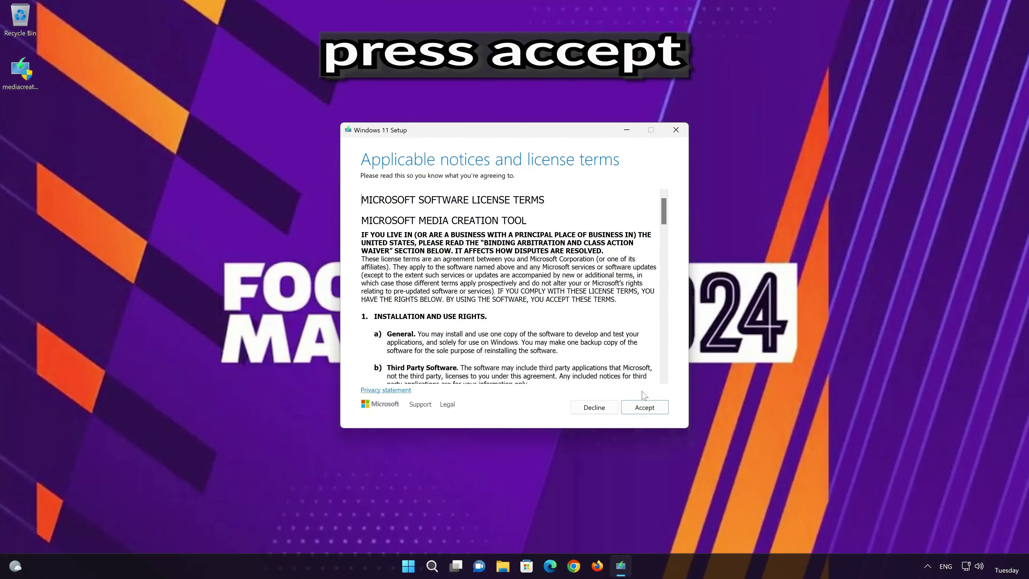
{"action": "left_click", "coordinate": [651, 410]}
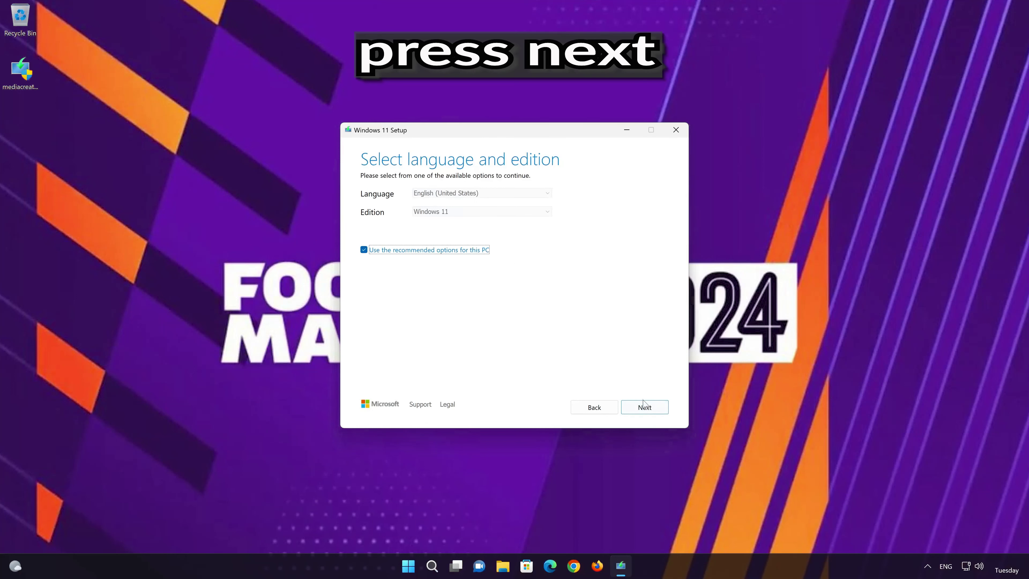
Step: Keep the recommended language and edition for this PC and choose ISO file as the media to create
{"action": "left_click", "coordinate": [656, 410]}
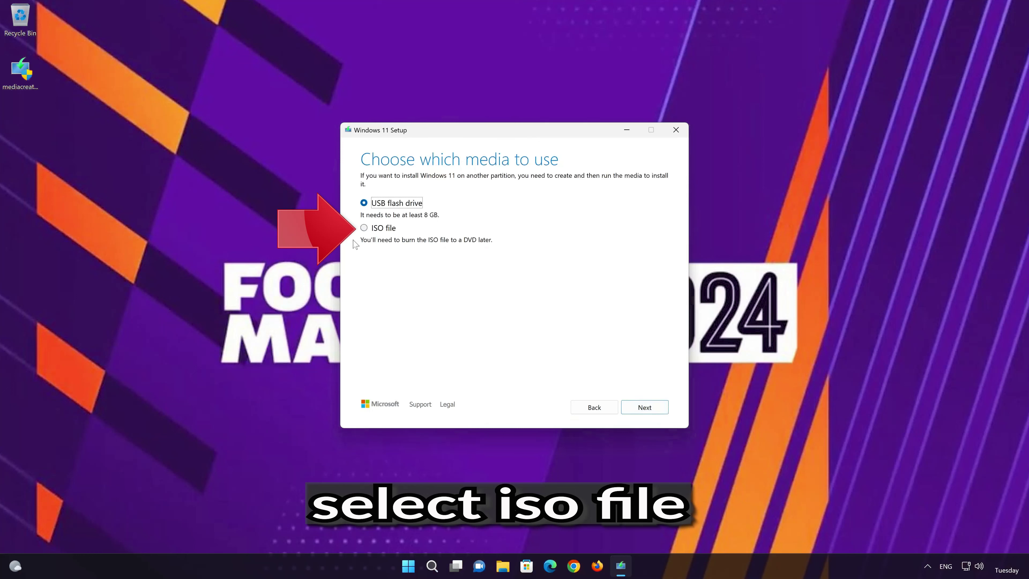
{"action": "left_click", "coordinate": [364, 230]}
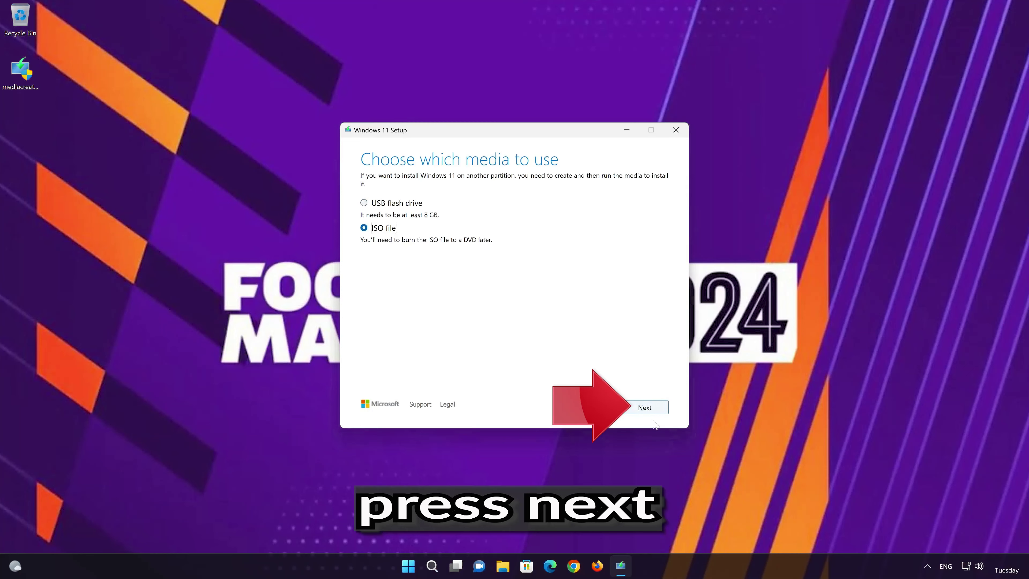
{"action": "left_click", "coordinate": [647, 409]}
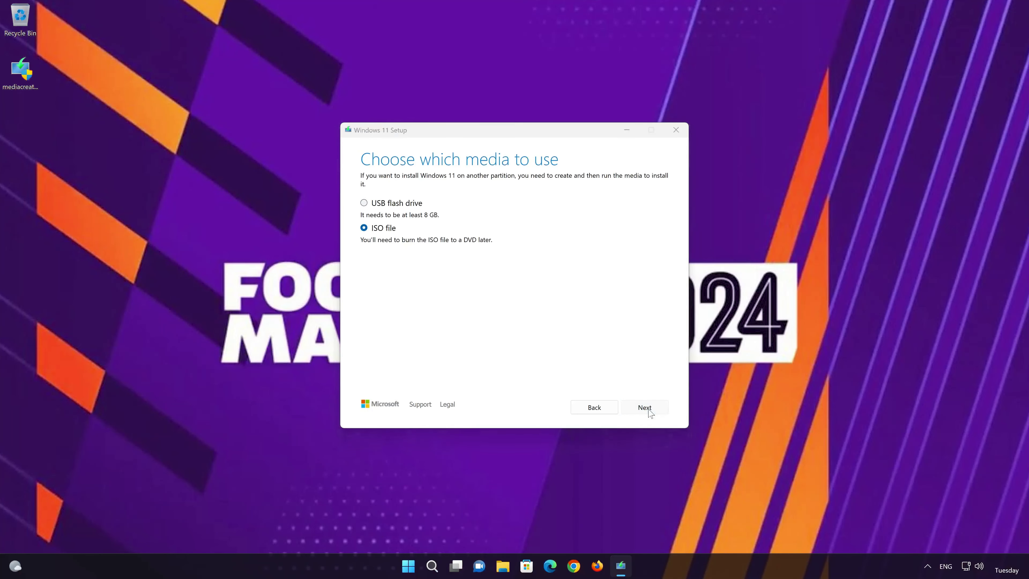
Step: Save the ISO to the Desktop under the name "Windows 11" and finish Windows 11 Setup
{"action": "key", "text": "End"}
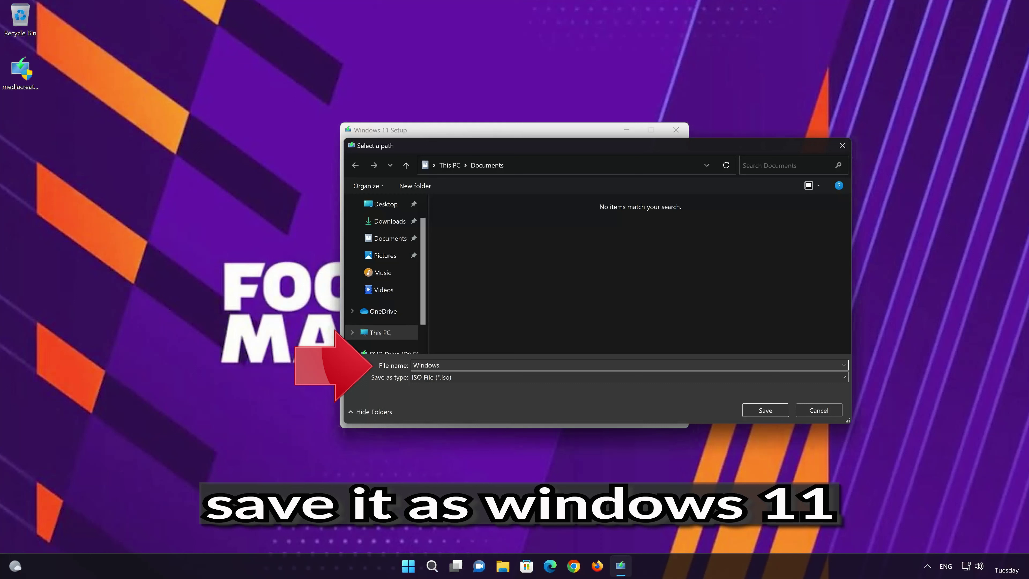
{"action": "left_click", "coordinate": [387, 205]}
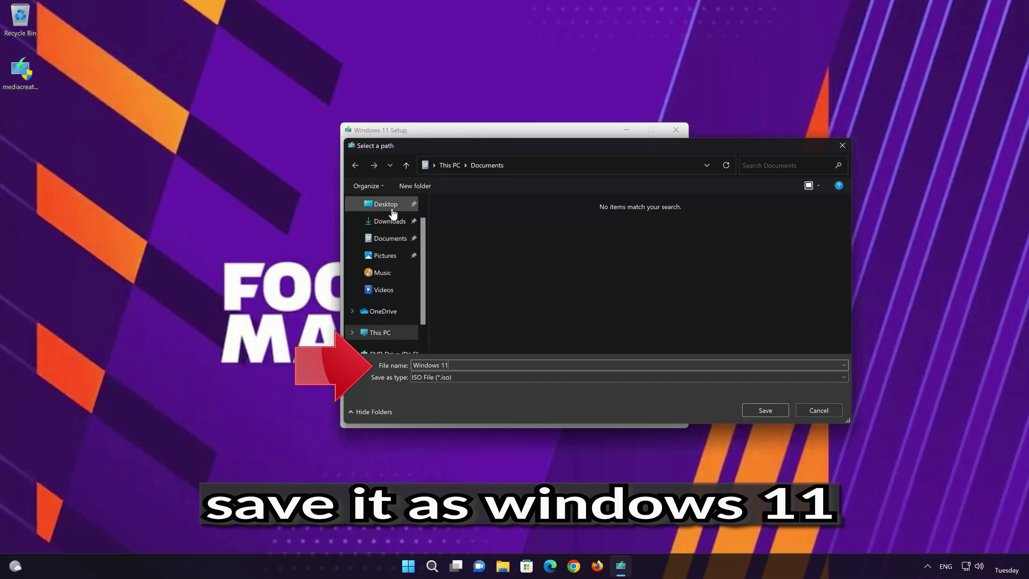
{"action": "left_click", "coordinate": [774, 409]}
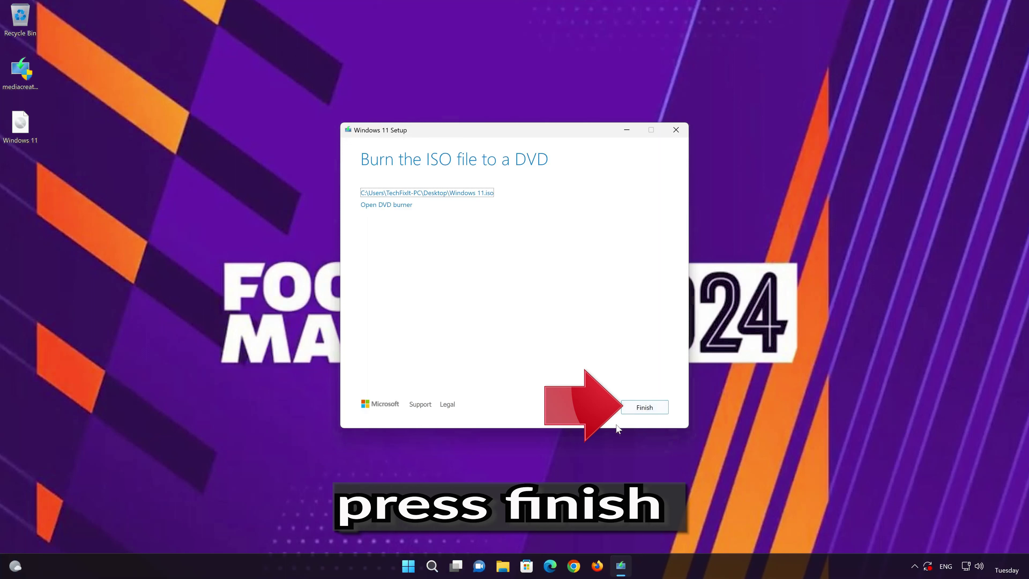
{"action": "left_click", "coordinate": [645, 407]}
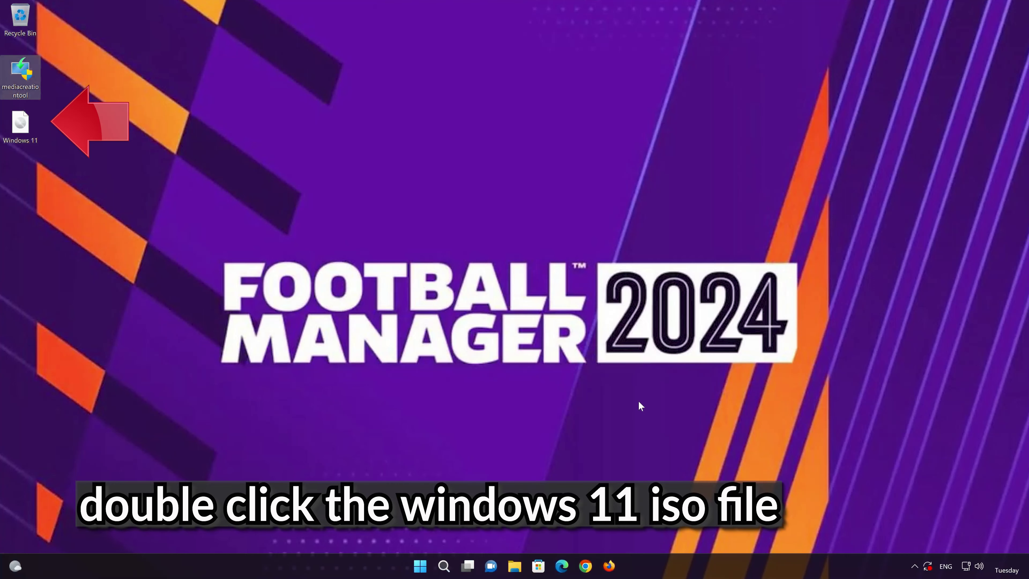
Step: Mount the Windows 11 ISO file from the desktop and launch the setup application on its drive
{"action": "double_click", "coordinate": [18, 131]}
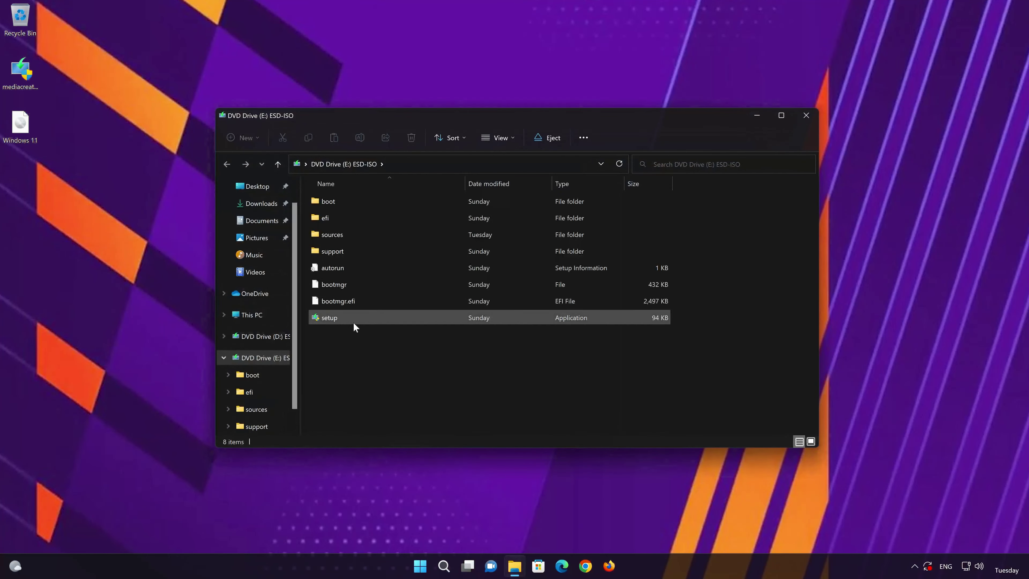
{"action": "left_click", "coordinate": [366, 319]}
{"action": "double_click", "coordinate": [386, 318]}
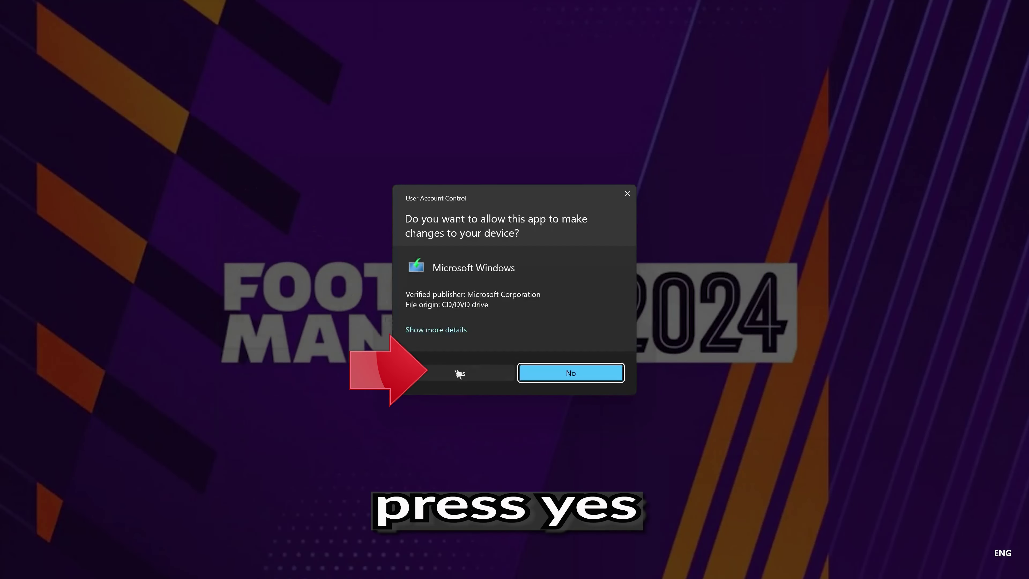
Step: Allow Windows 11 Setup to make changes, accept its license terms and install Windows 11 Pro, keeping personal files and apps
{"action": "left_click", "coordinate": [454, 373]}
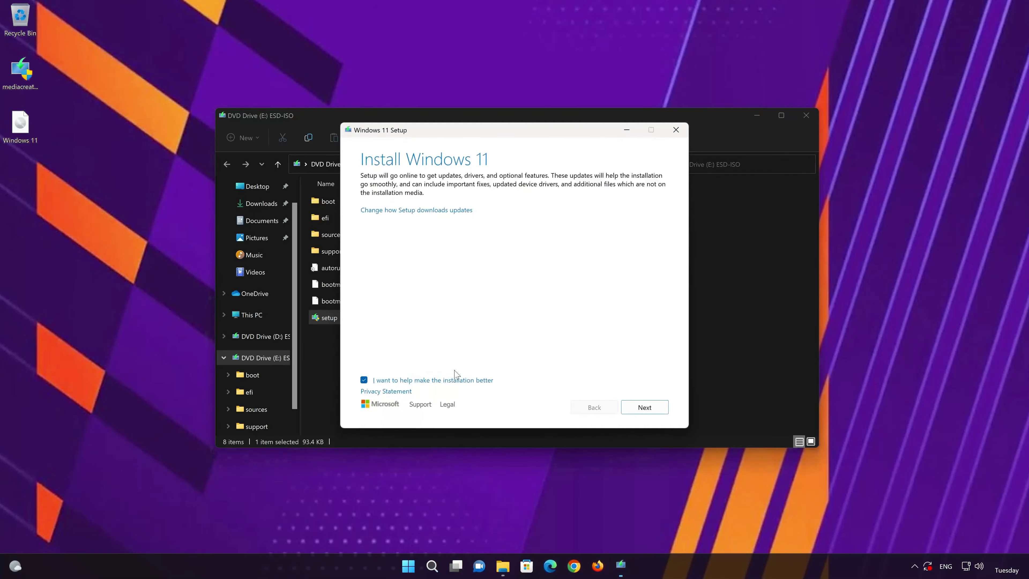
{"action": "left_click", "coordinate": [803, 115]}
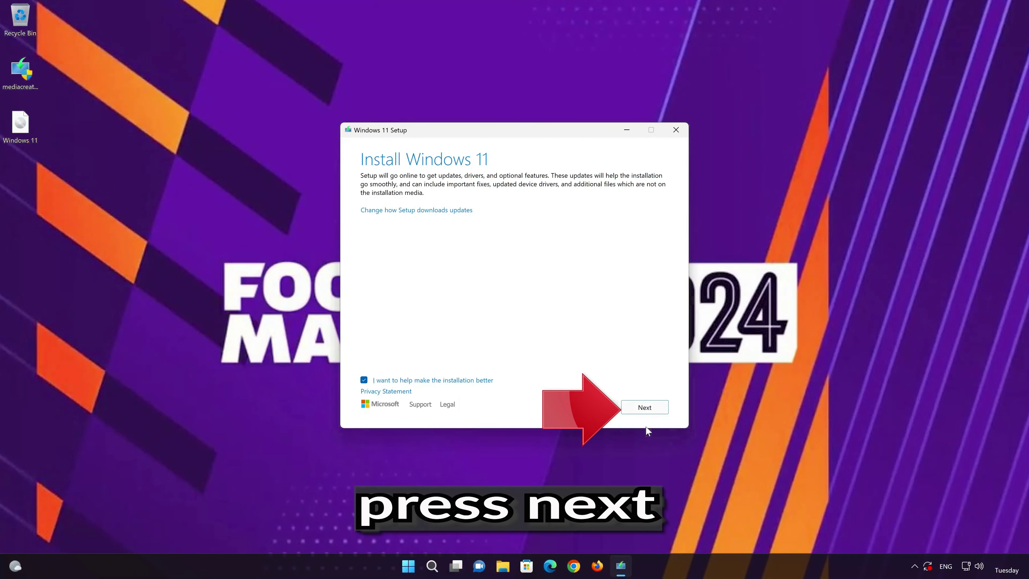
{"action": "left_click", "coordinate": [651, 412]}
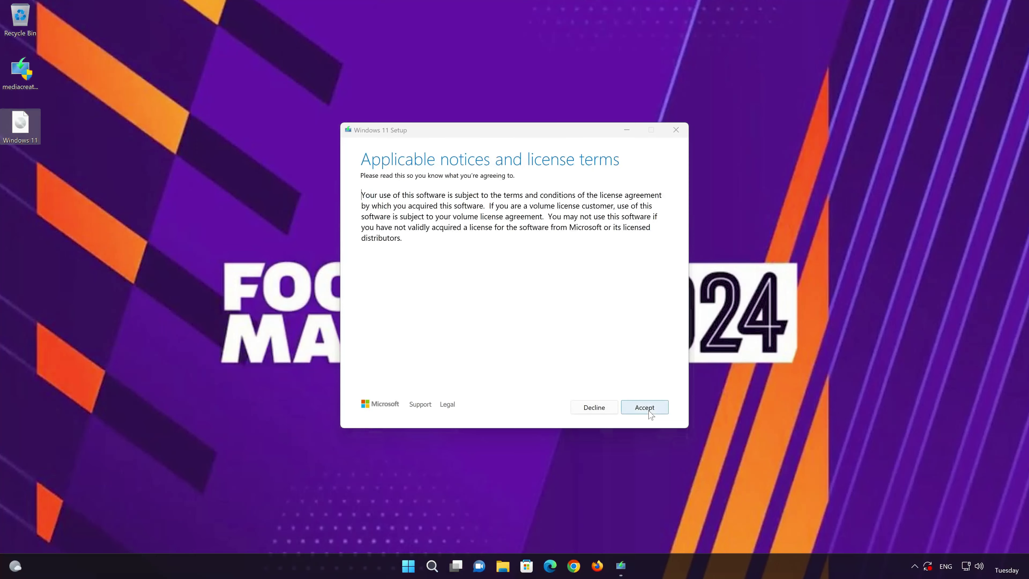
{"action": "left_click", "coordinate": [648, 409]}
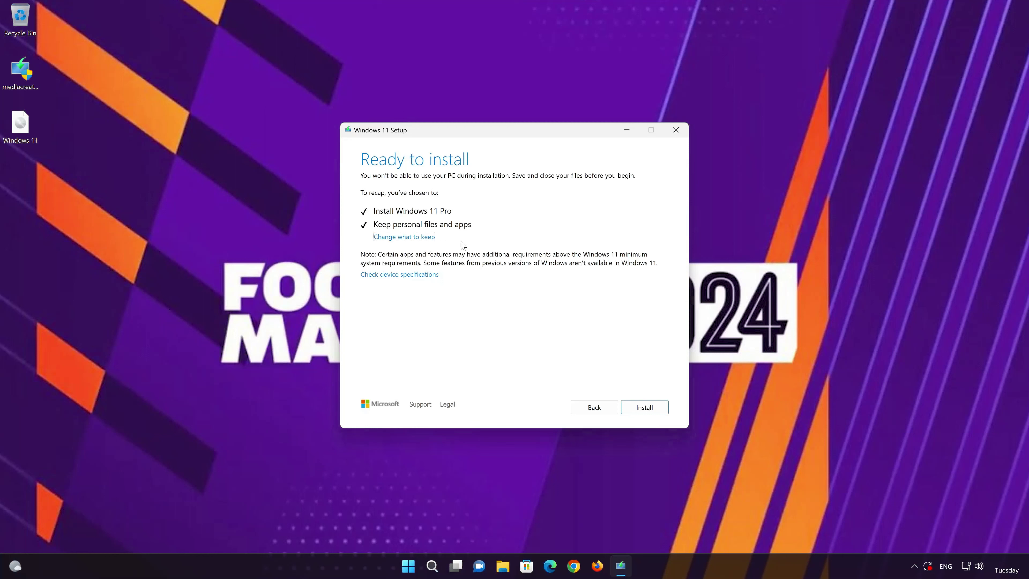
{"action": "left_click", "coordinate": [657, 410]}
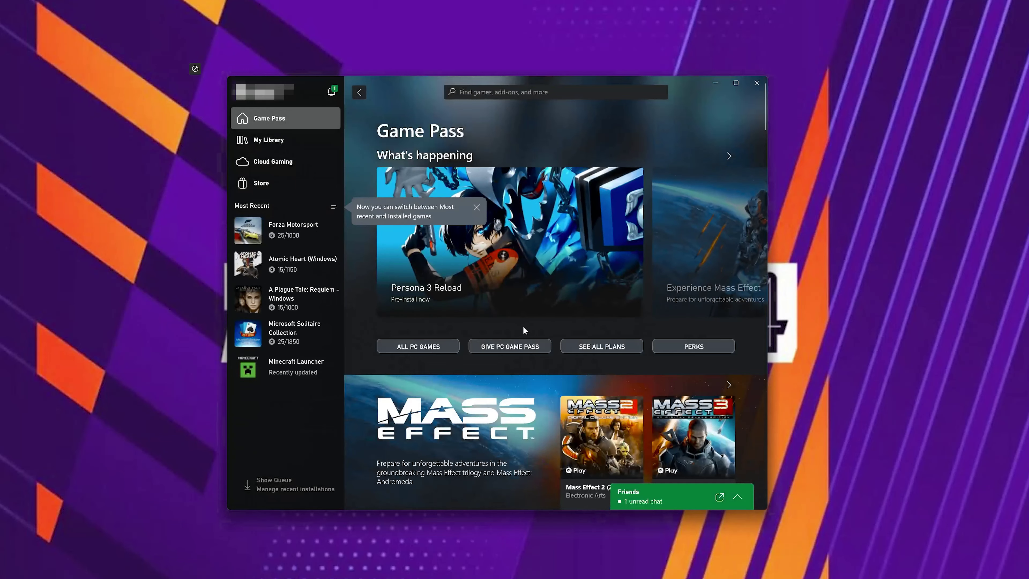
Step: In the Xbox app, install Football Manager 2024 from the recently added Game Pass games to C:\XboxGames and launch it
{"action": "scroll", "coordinate": [523, 349], "scroll_direction": "down", "scroll_amount": 4}
{"action": "scroll", "coordinate": [525, 375], "scroll_direction": "down", "scroll_amount": 2}
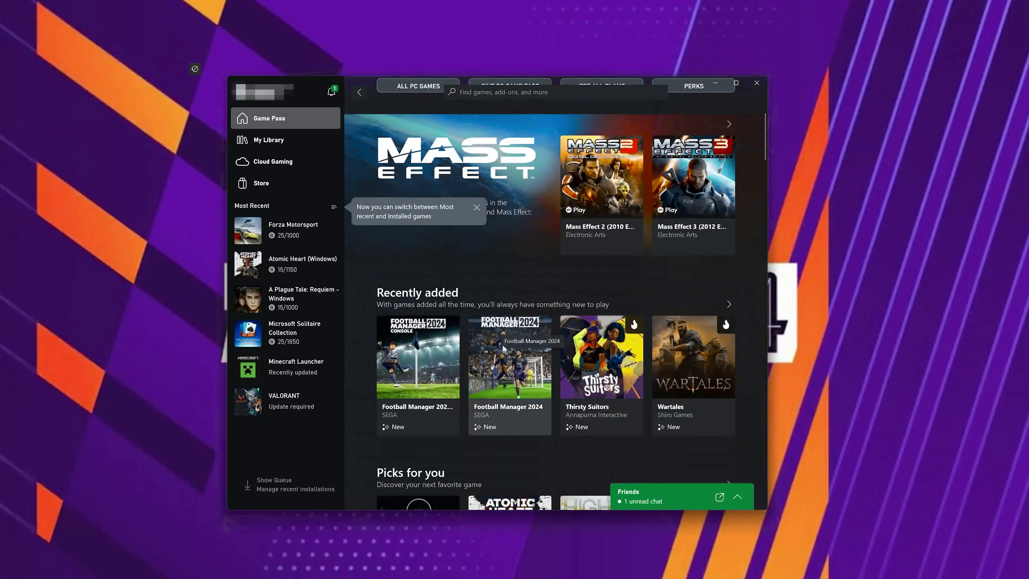
{"action": "left_click", "coordinate": [502, 379]}
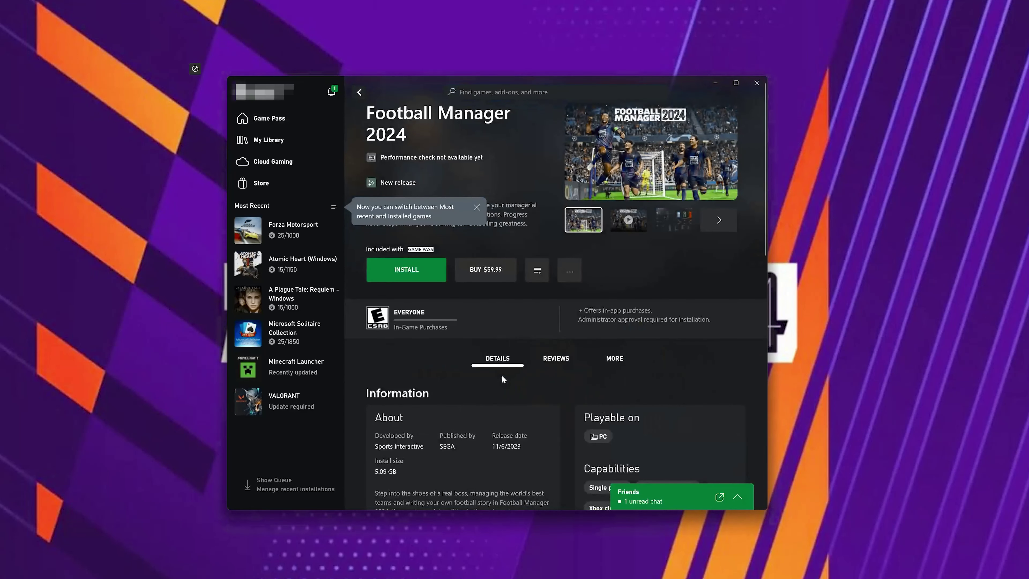
{"action": "left_click", "coordinate": [405, 277]}
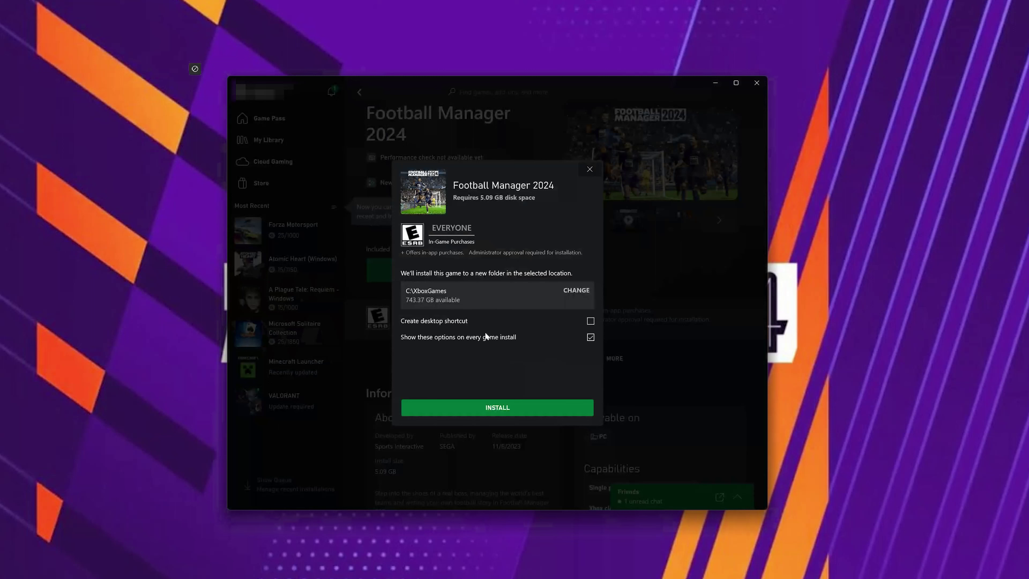
{"action": "left_click", "coordinate": [479, 406]}
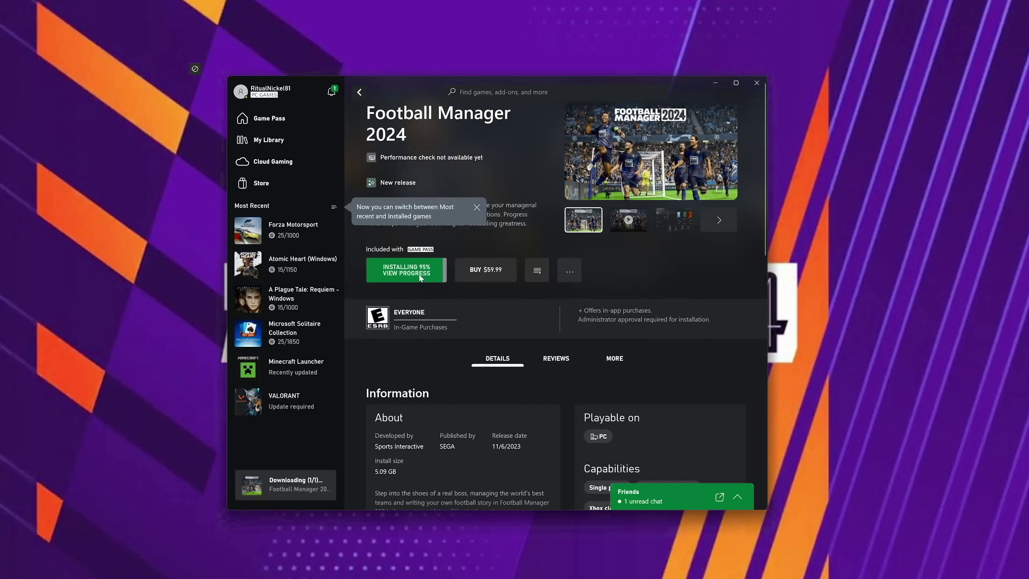
{"action": "left_click", "coordinate": [428, 270]}
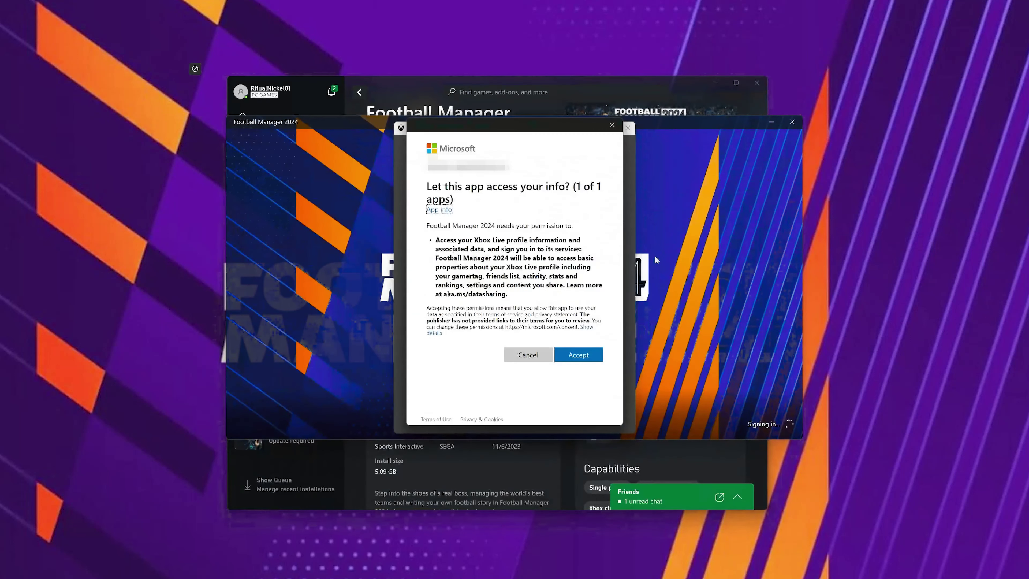